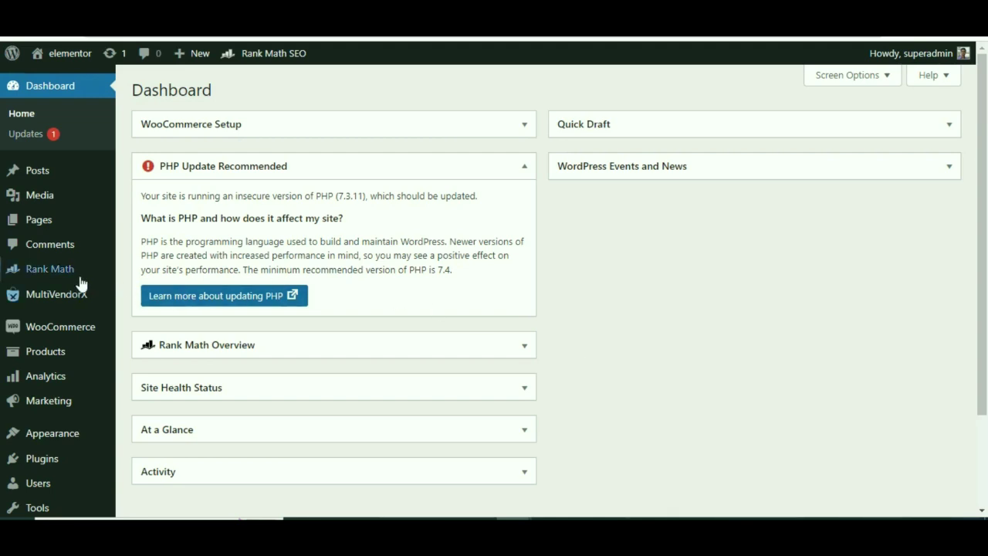
Open the Add Vendor form from the MultiVendorX Vendors list.
{"action": "mouse_move", "coordinate": [63, 303]}
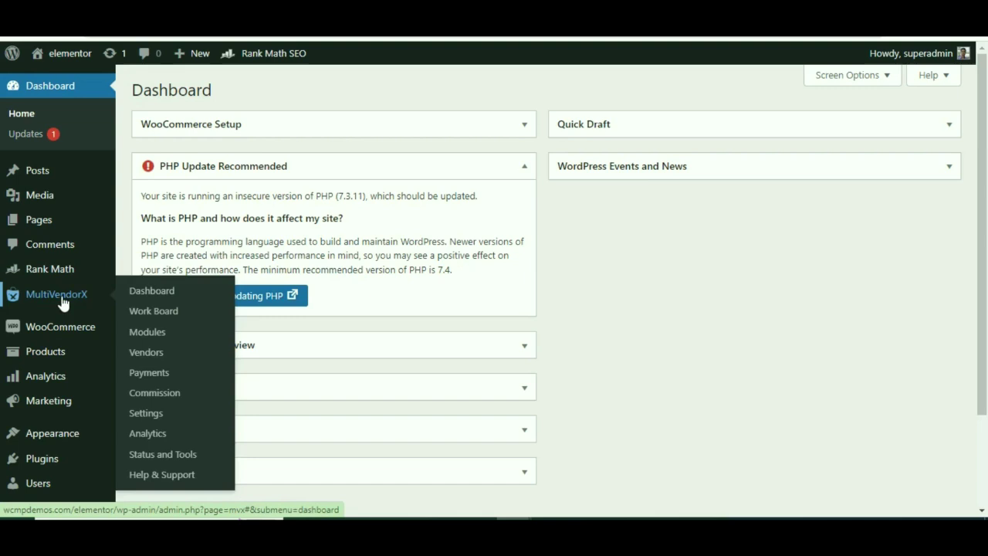
{"action": "left_click", "coordinate": [144, 360]}
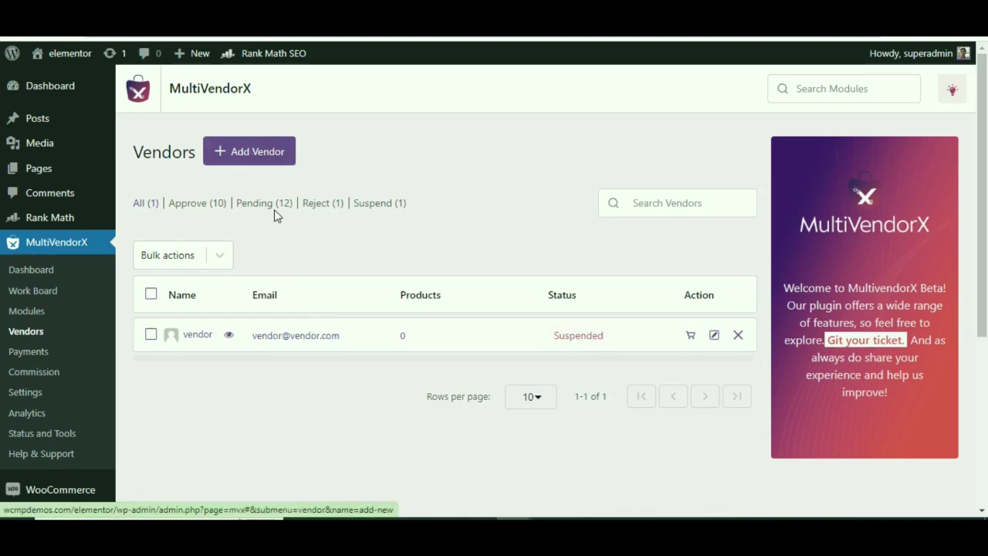
{"action": "left_click", "coordinate": [260, 162]}
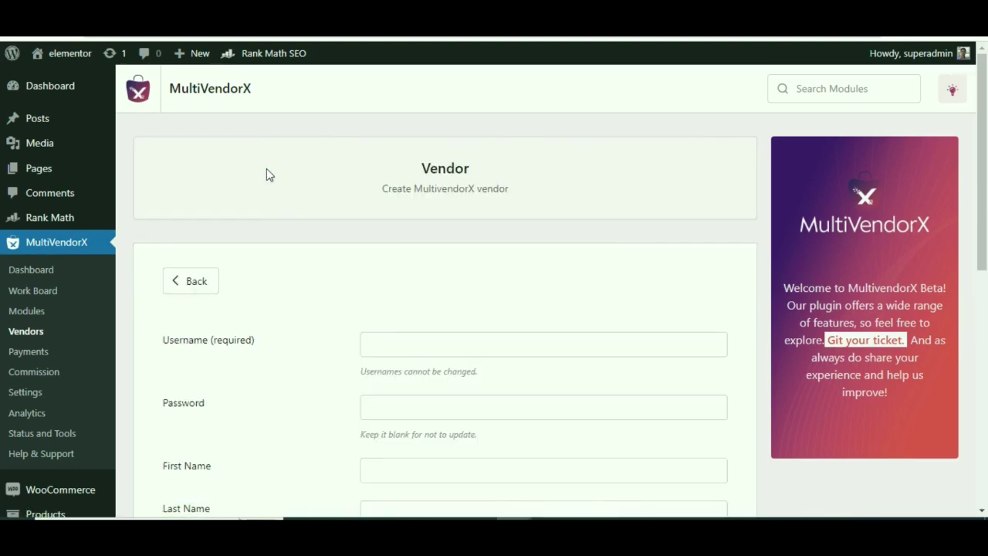
{"action": "scroll", "coordinate": [275, 190], "scroll_direction": "down", "scroll_amount": 3}
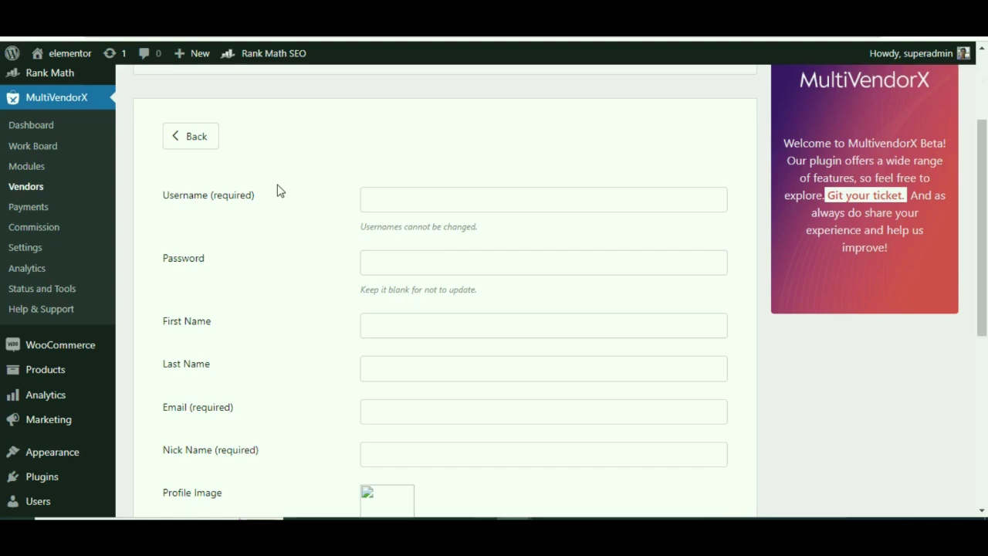
Fill in the new vendor's username, password and first name, then save the vendor.
{"action": "left_click", "coordinate": [422, 203]}
{"action": "type", "text": "Jack"}
{"action": "left_click", "coordinate": [403, 270]}
{"action": "type", "text": "****"}
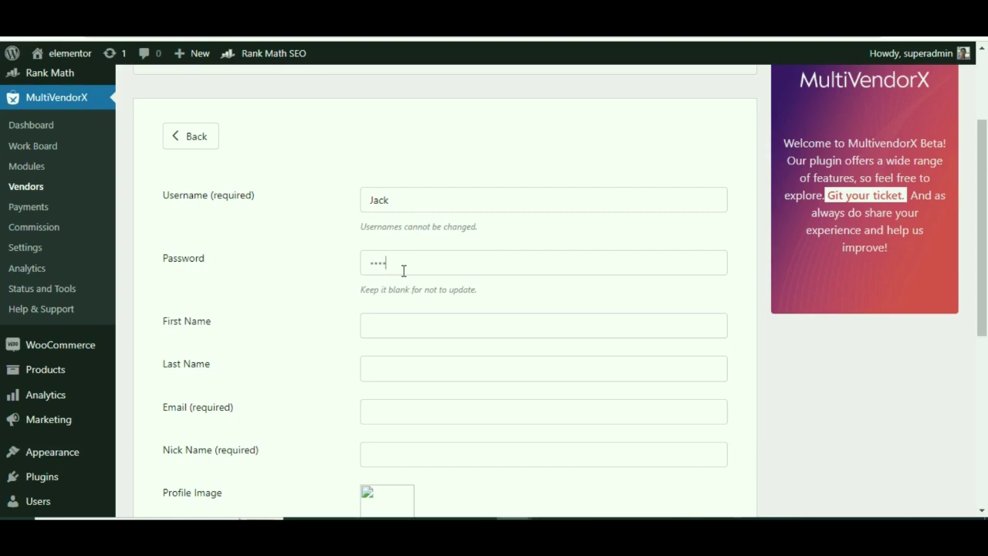
{"action": "type", "text": "***"}
{"action": "left_click", "coordinate": [407, 325]}
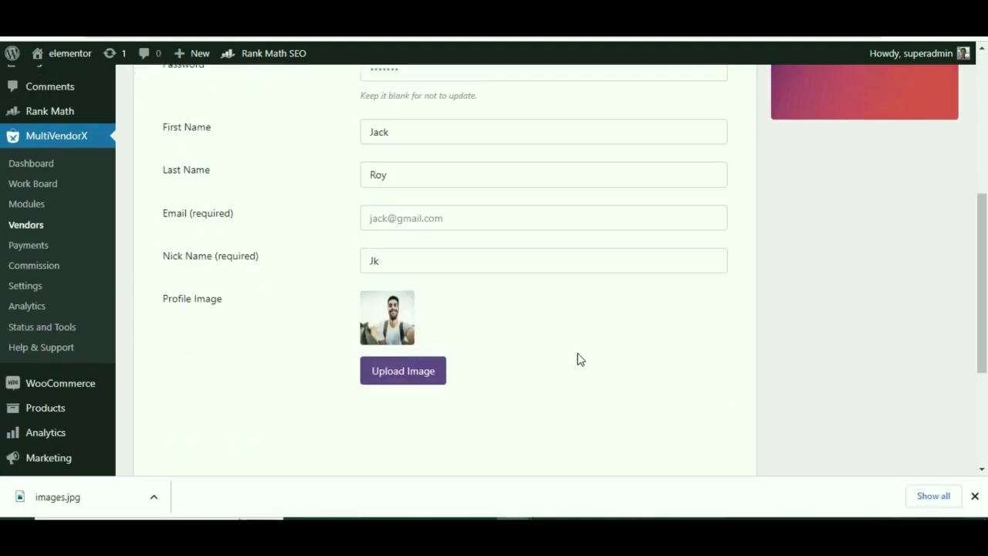
{"action": "scroll", "coordinate": [388, 441], "scroll_direction": "up", "scroll_amount": 2}
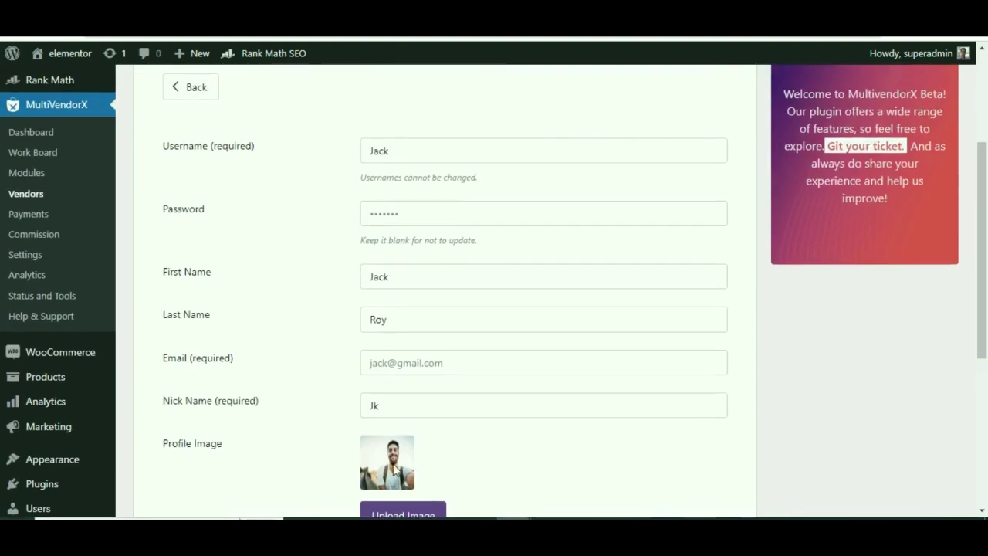
{"action": "scroll", "coordinate": [388, 442], "scroll_direction": "down", "scroll_amount": 5}
{"action": "left_click", "coordinate": [711, 433]}
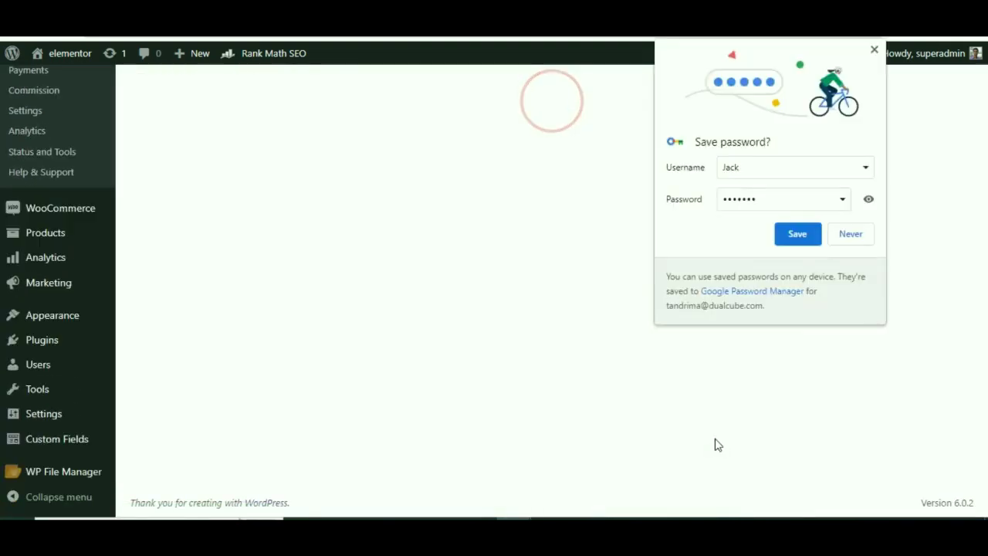
Dismiss the browser's save-password prompt and review the new vendor's Personal details.
{"action": "left_click", "coordinate": [852, 231]}
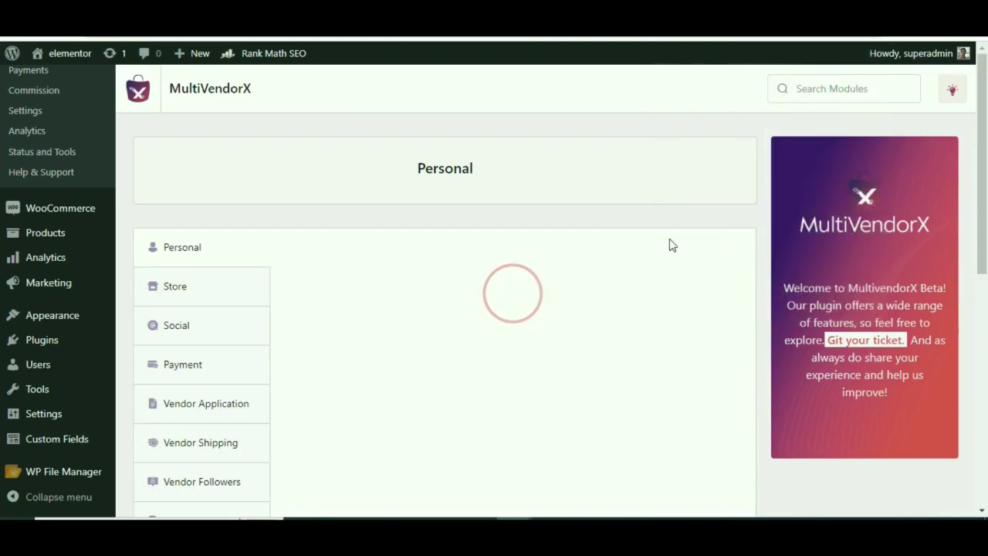
{"action": "scroll", "coordinate": [671, 245], "scroll_direction": "down", "scroll_amount": 1}
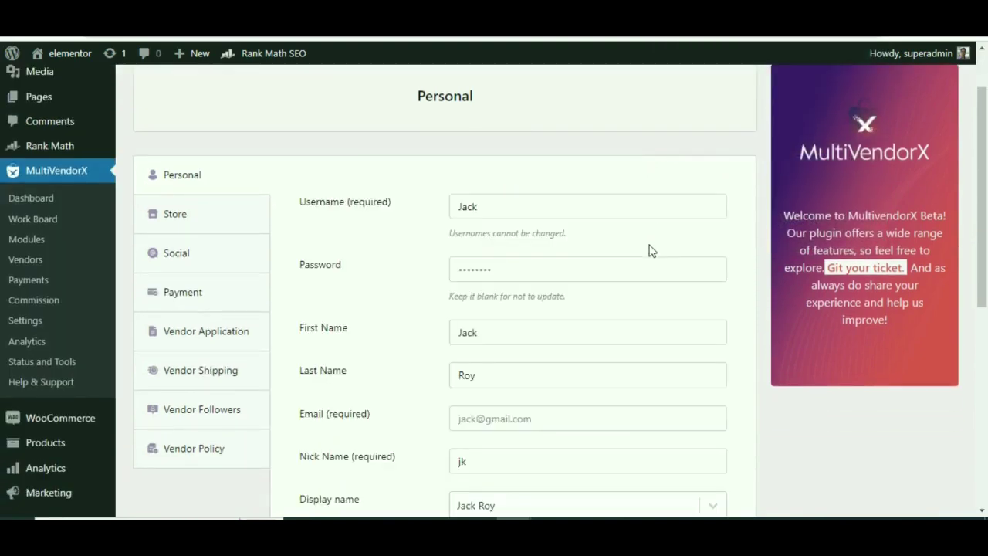
{"action": "scroll", "coordinate": [648, 250], "scroll_direction": "down", "scroll_amount": 2}
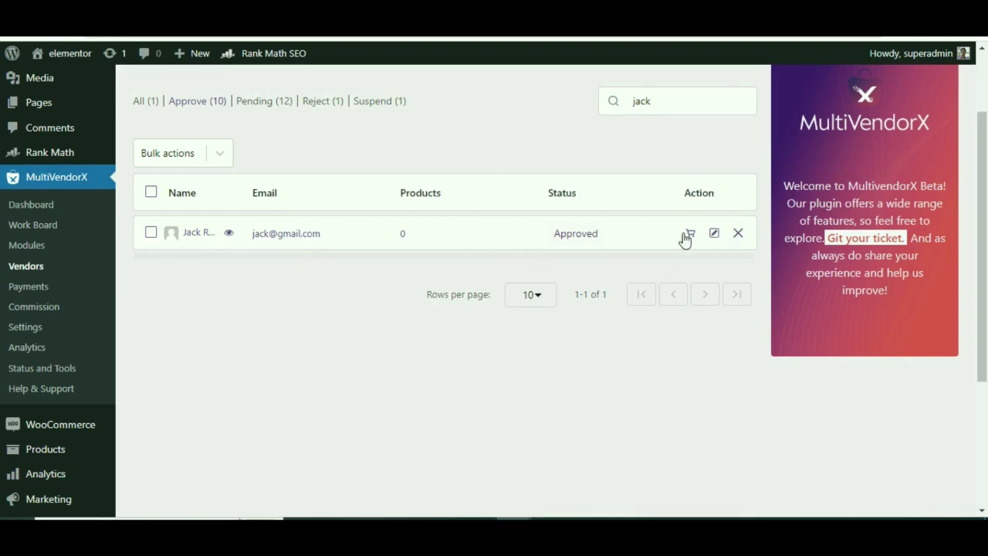
{"action": "scroll", "coordinate": [386, 224], "scroll_direction": "up", "scroll_amount": 2}
Return to the Vendors list, search for the new vendor, and filter to approved vendors.
{"action": "left_click", "coordinate": [203, 223]}
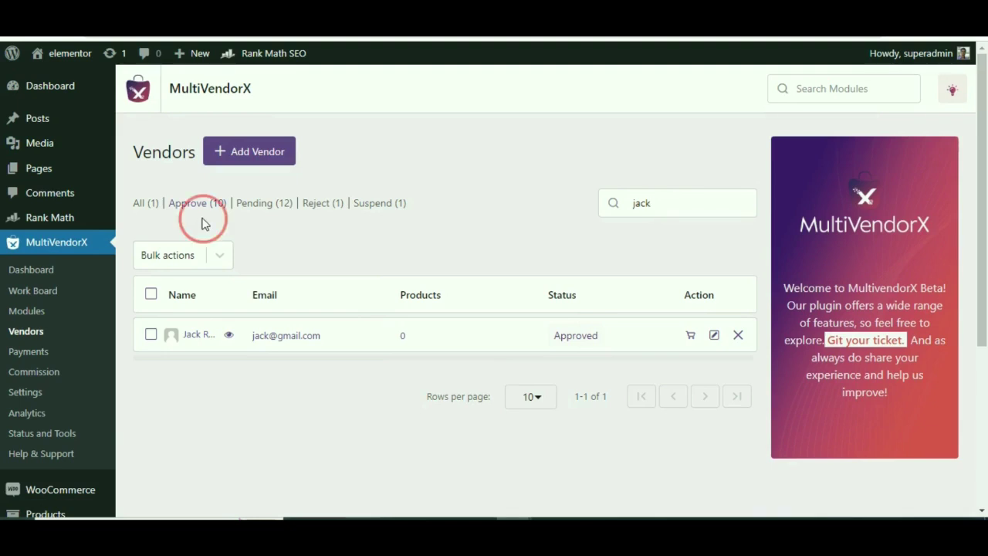
{"action": "double_click", "coordinate": [209, 203]}
{"action": "left_click", "coordinate": [275, 225]}
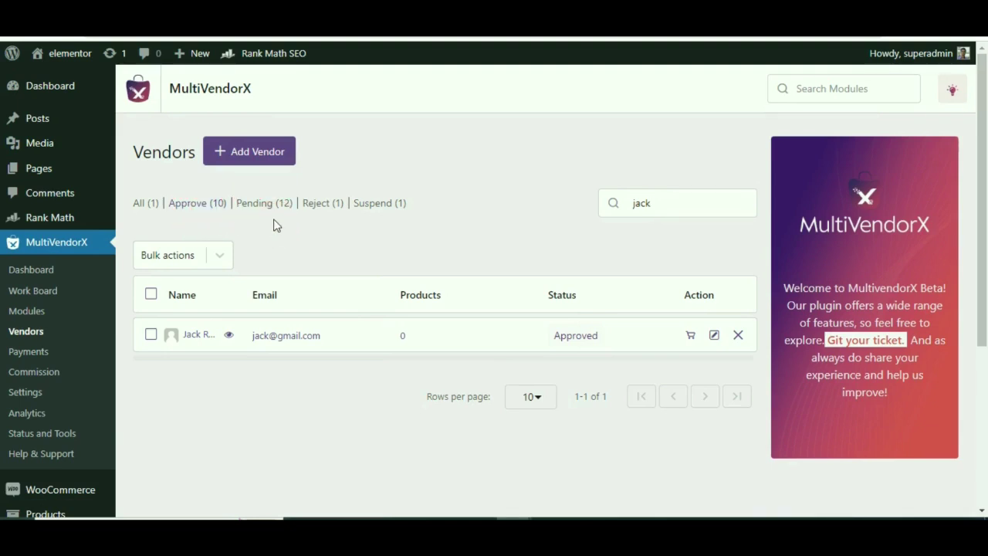
{"action": "double_click", "coordinate": [332, 222]}
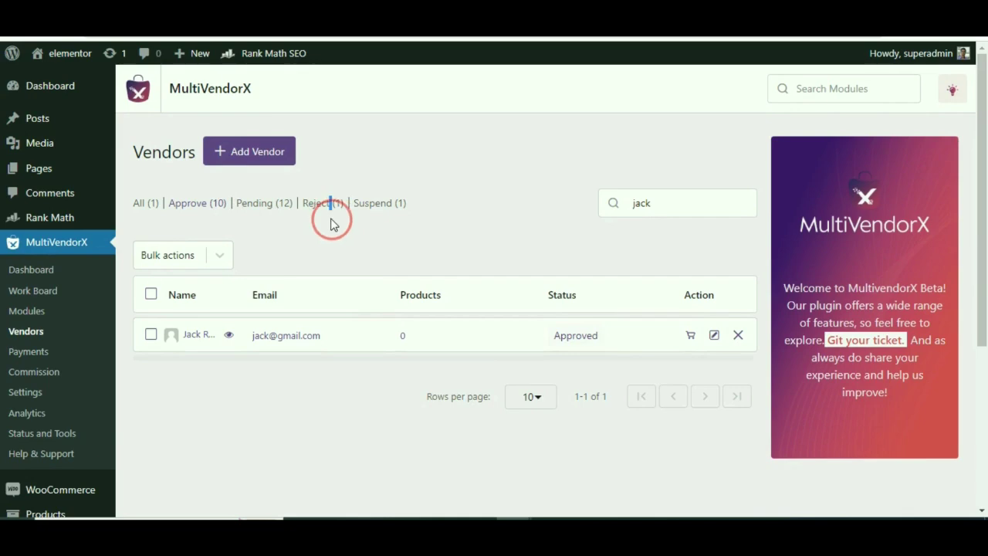
{"action": "left_click", "coordinate": [324, 227]}
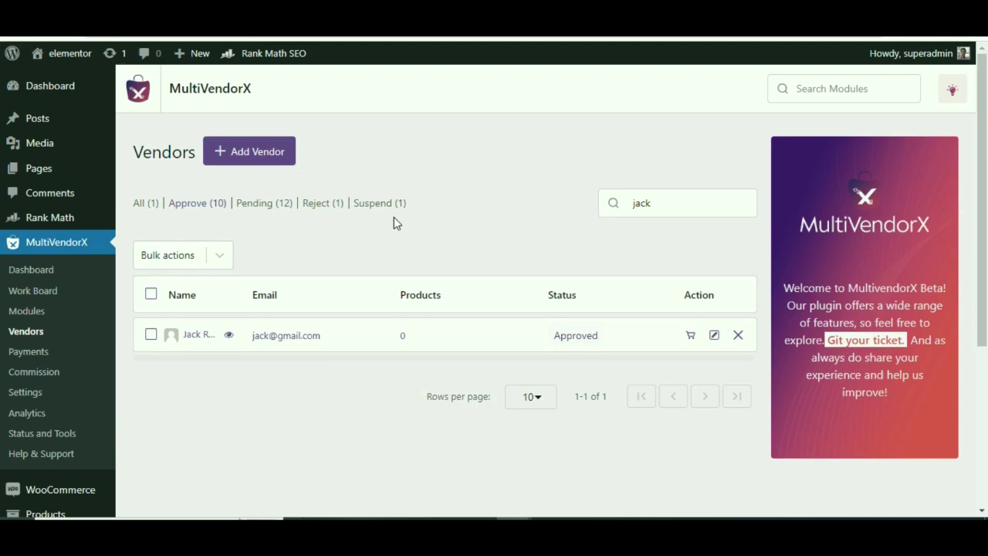
{"action": "left_click", "coordinate": [43, 339]}
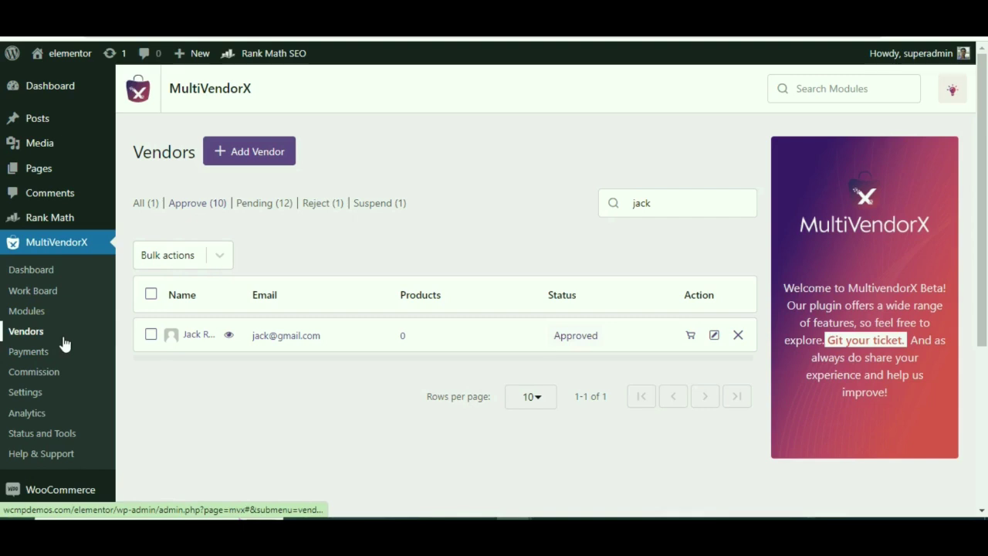
{"action": "left_click", "coordinate": [200, 206]}
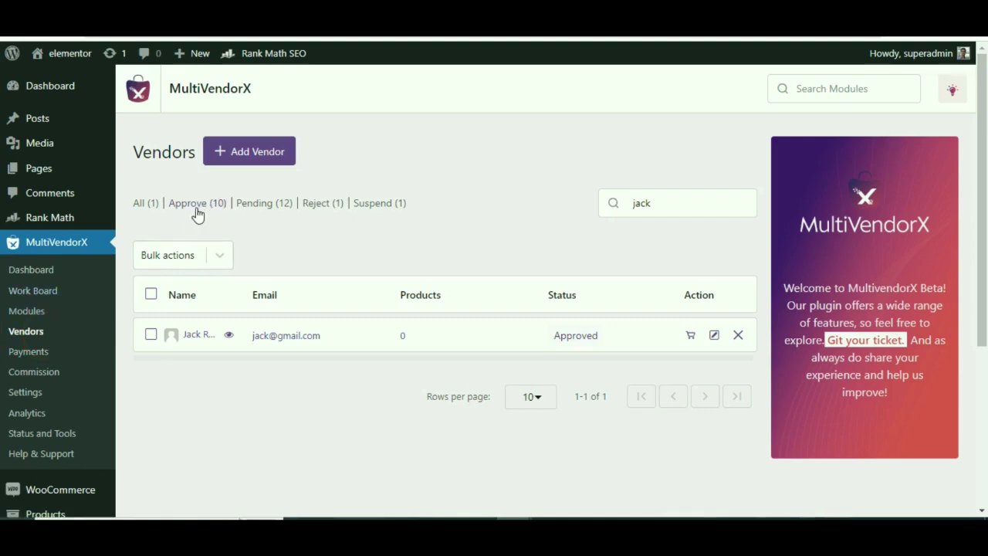
Filter the Vendors list to the Approve (10) vendors and scroll through them.
{"action": "scroll", "coordinate": [276, 234], "scroll_direction": "down", "scroll_amount": 2}
{"action": "scroll", "coordinate": [393, 183], "scroll_direction": "up", "scroll_amount": 2}
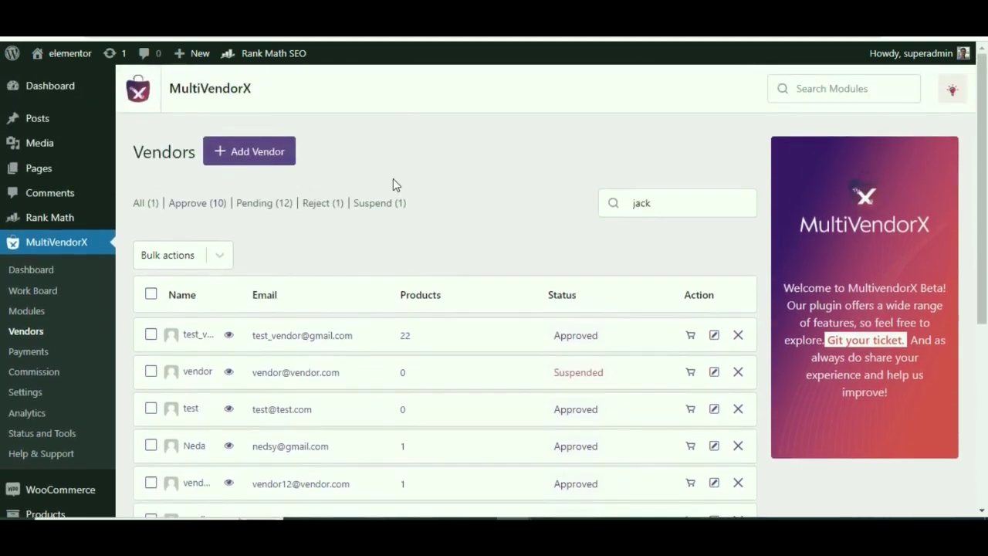
{"action": "scroll", "coordinate": [506, 413], "scroll_direction": "down", "scroll_amount": 1}
{"action": "scroll", "coordinate": [505, 412], "scroll_direction": "up", "scroll_amount": 1}
{"action": "scroll", "coordinate": [506, 411], "scroll_direction": "down", "scroll_amount": 1}
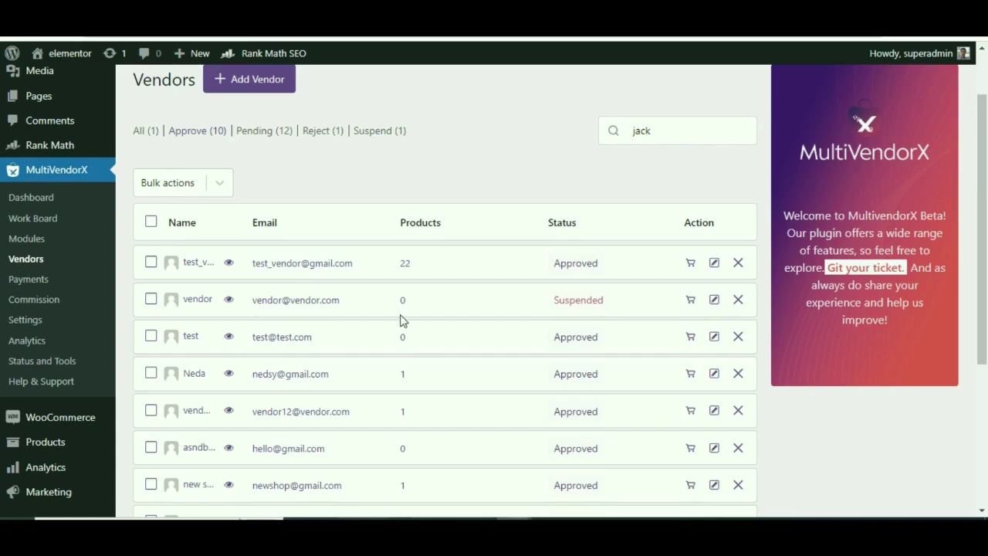
{"action": "left_click", "coordinate": [198, 130]}
{"action": "scroll", "coordinate": [265, 375], "scroll_direction": "down", "scroll_amount": 3}
{"action": "scroll", "coordinate": [265, 375], "scroll_direction": "up", "scroll_amount": 3}
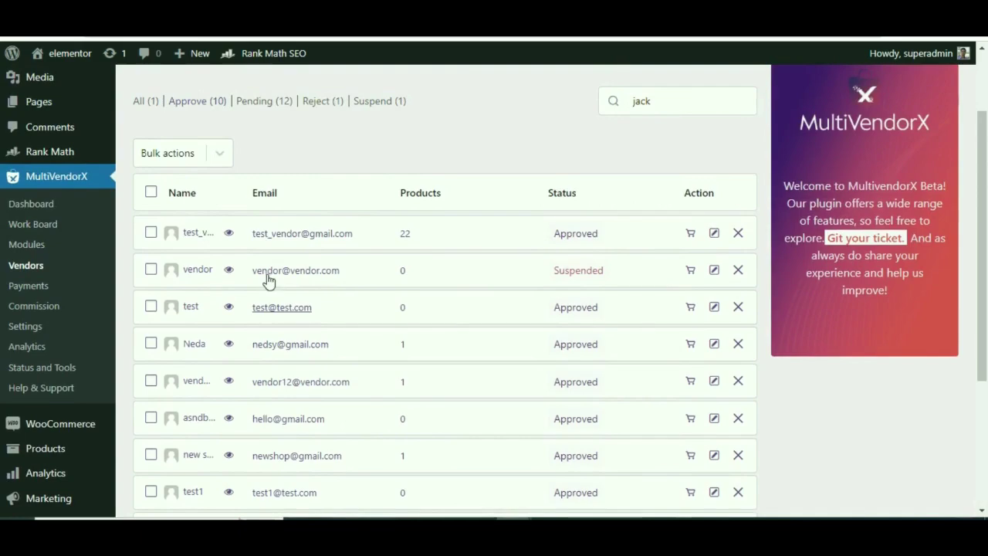
{"action": "scroll", "coordinate": [272, 309], "scroll_direction": "down", "scroll_amount": 1}
{"action": "scroll", "coordinate": [272, 332], "scroll_direction": "down", "scroll_amount": 2}
{"action": "scroll", "coordinate": [274, 337], "scroll_direction": "up", "scroll_amount": 2}
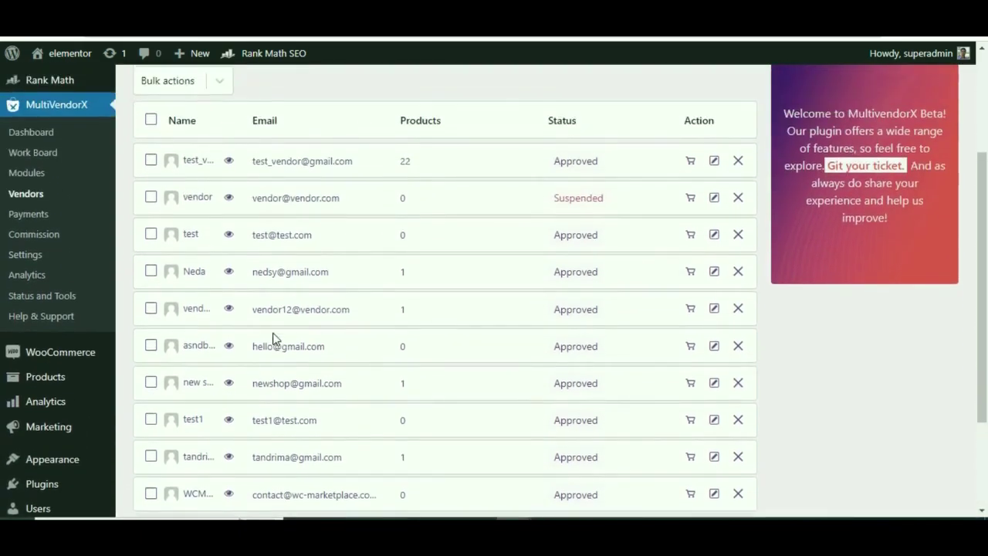
{"action": "scroll", "coordinate": [332, 409], "scroll_direction": "up", "scroll_amount": 1}
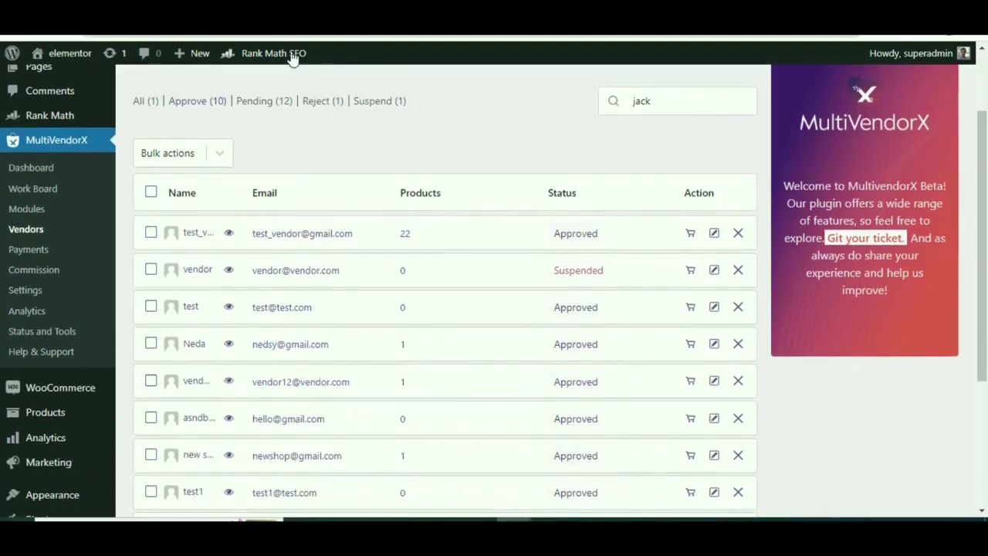
Filter to the 12 Pending vendors and preview one pending vendor's details.
{"action": "left_click", "coordinate": [255, 101]}
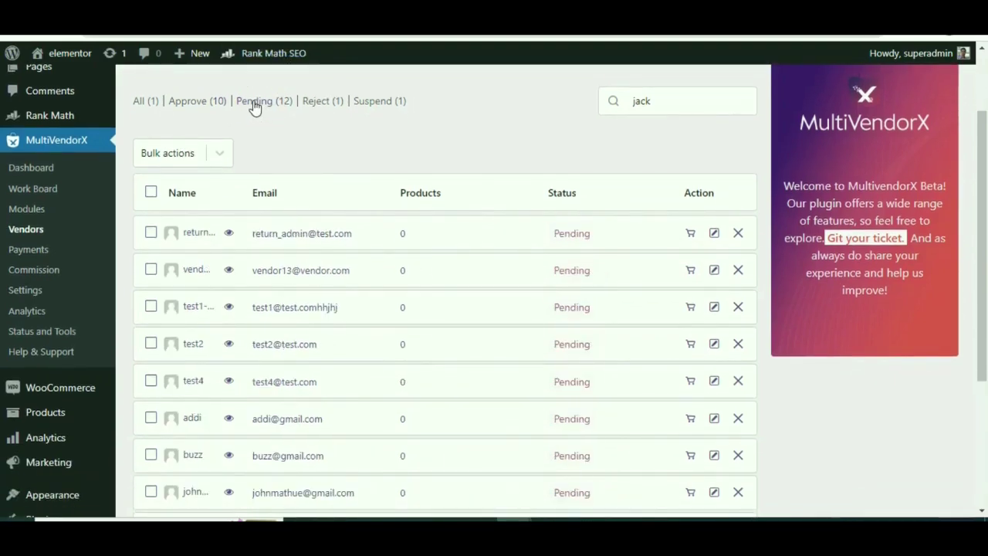
{"action": "scroll", "coordinate": [253, 248], "scroll_direction": "down", "scroll_amount": 2}
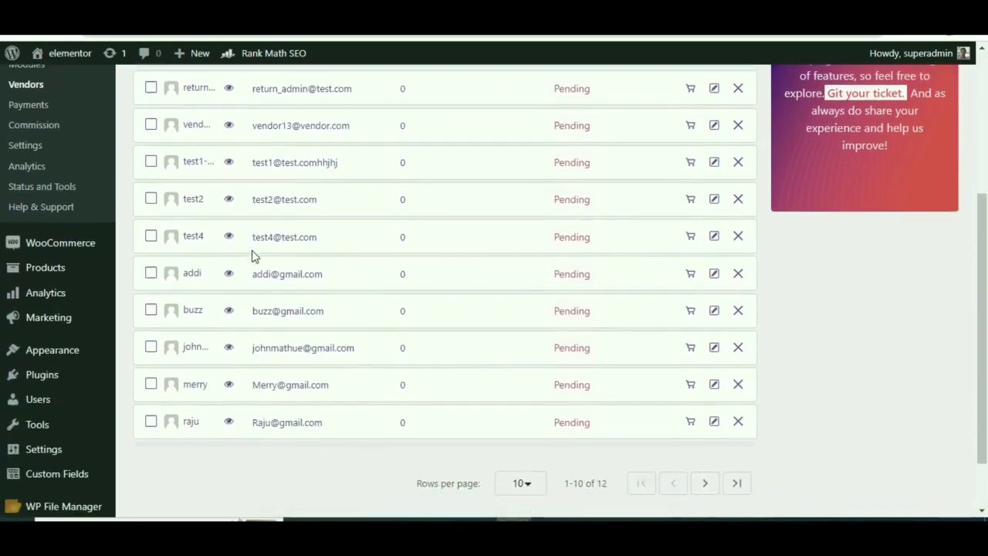
{"action": "scroll", "coordinate": [253, 256], "scroll_direction": "up", "scroll_amount": 2}
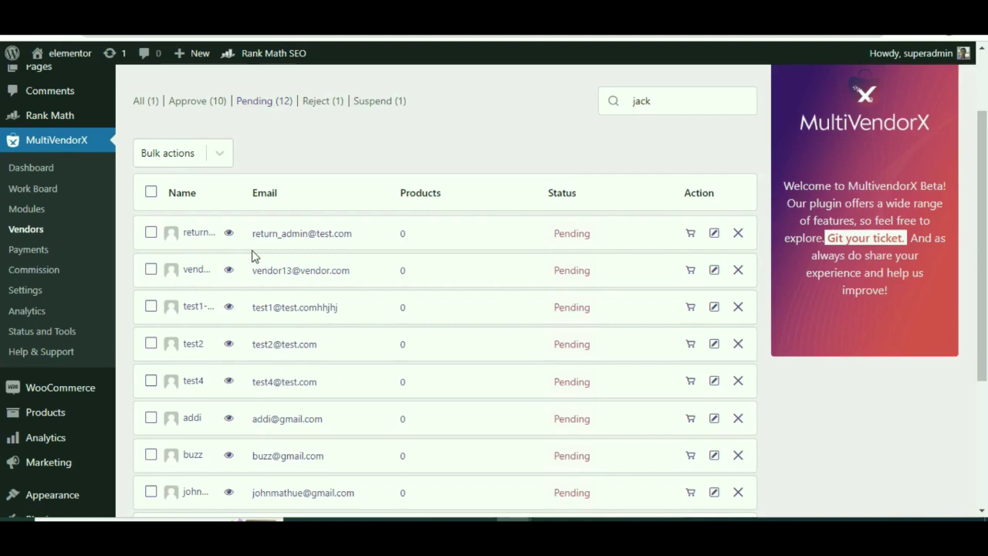
{"action": "scroll", "coordinate": [255, 256], "scroll_direction": "down", "scroll_amount": 2}
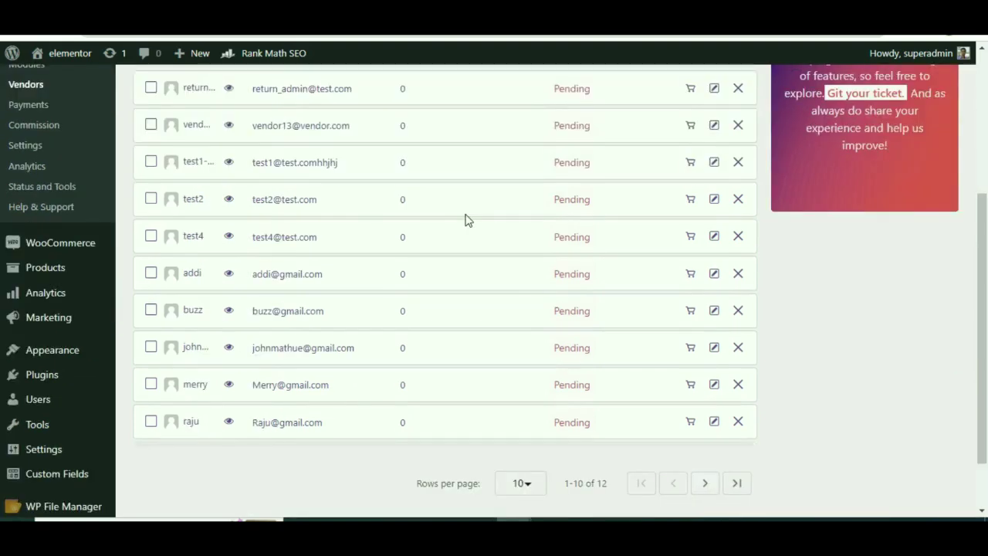
{"action": "left_click", "coordinate": [229, 348]}
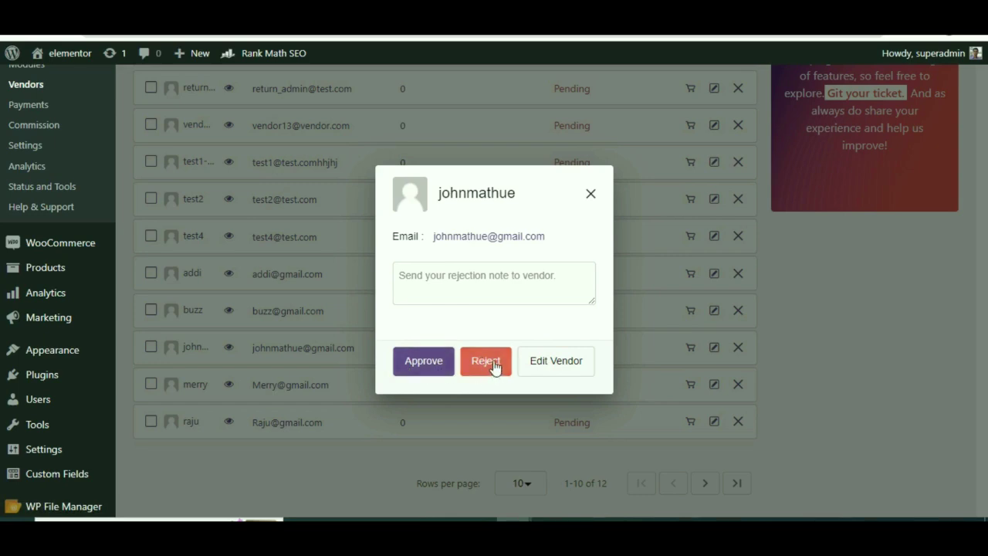
Enter the rejection note 'no shop name' for the pending vendor, then leave the popup.
{"action": "left_click", "coordinate": [431, 270]}
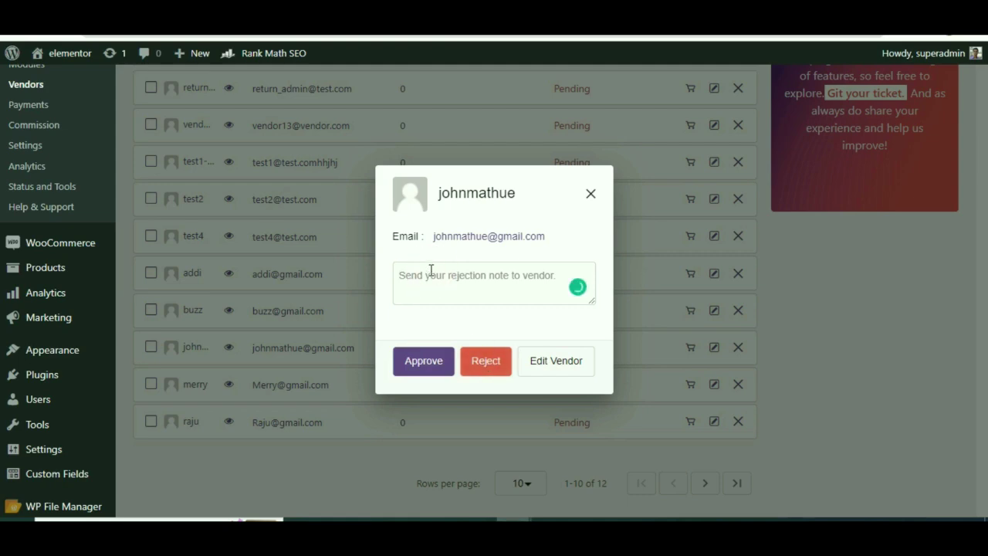
{"action": "type", "text": "n"}
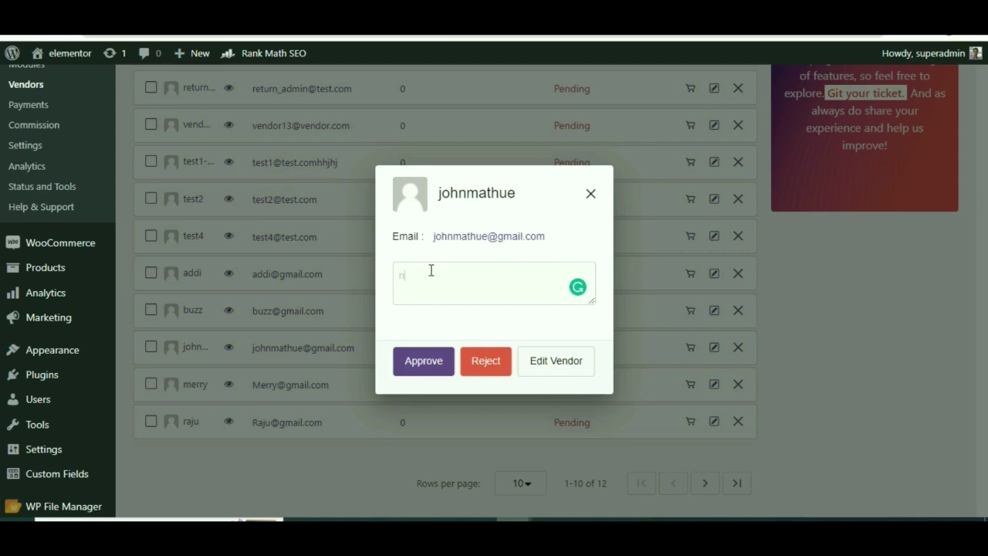
{"action": "type", "text": "o shop name"}
{"action": "left_click", "coordinate": [548, 364]}
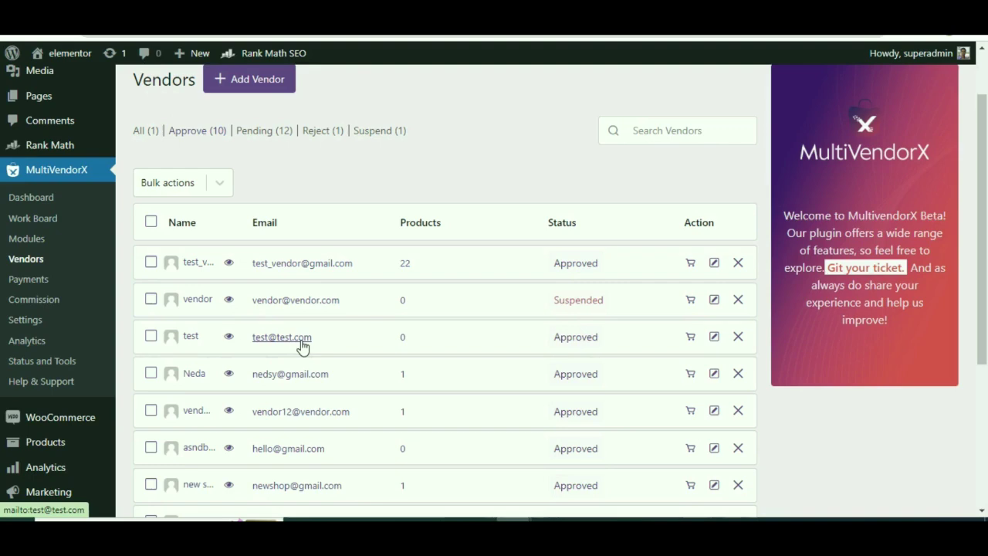
View the single rejected vendor's details, then filter the list to Suspend (1).
{"action": "left_click", "coordinate": [327, 131]}
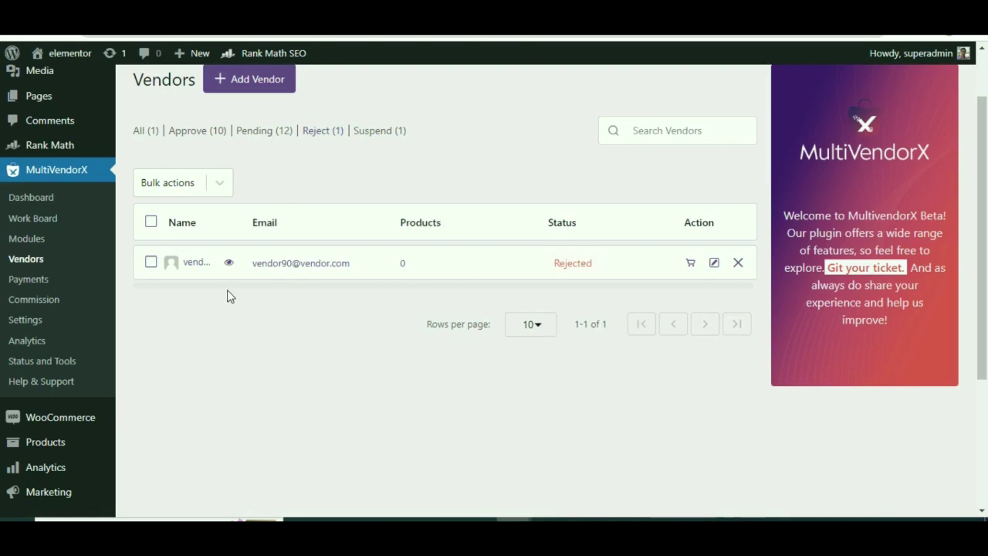
{"action": "left_click", "coordinate": [230, 264]}
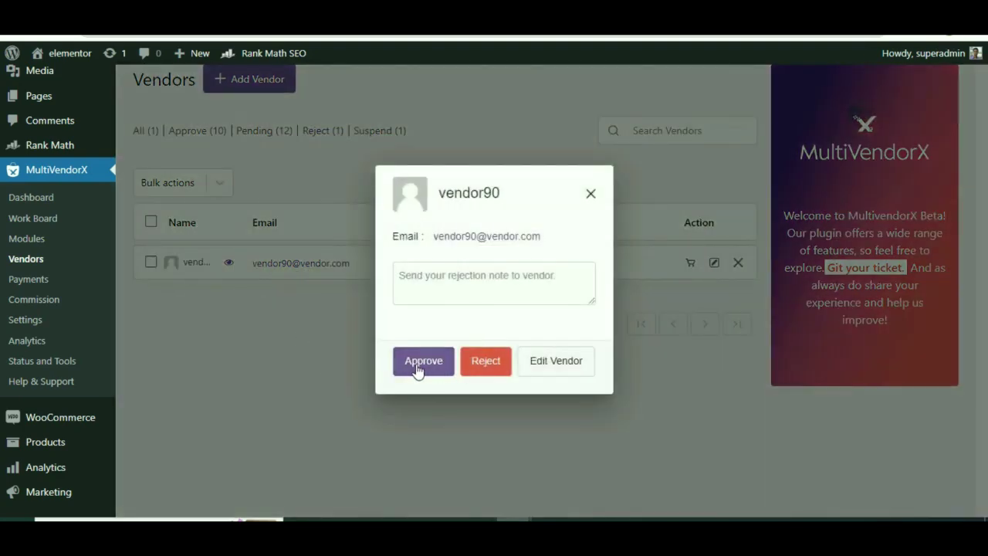
{"action": "left_click", "coordinate": [275, 399]}
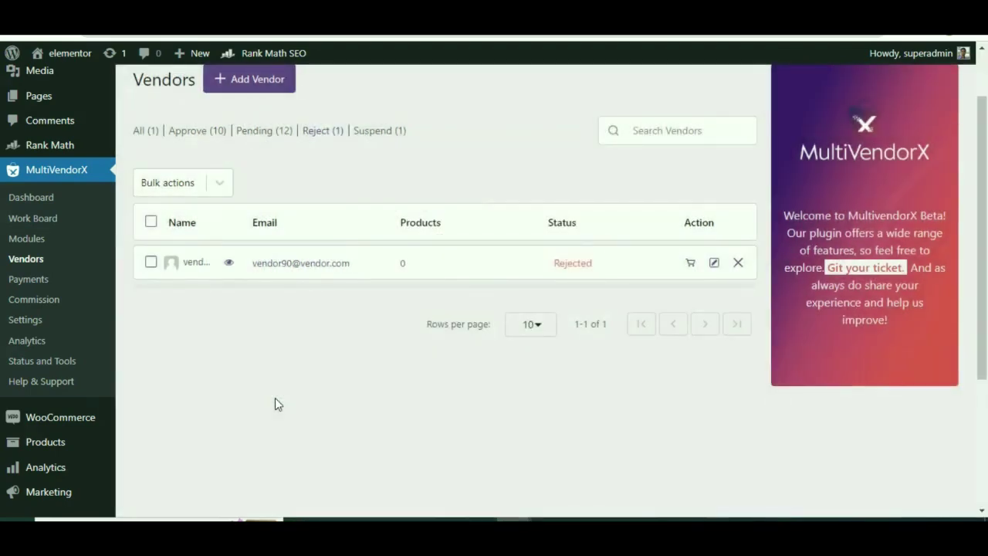
{"action": "left_click", "coordinate": [374, 133]}
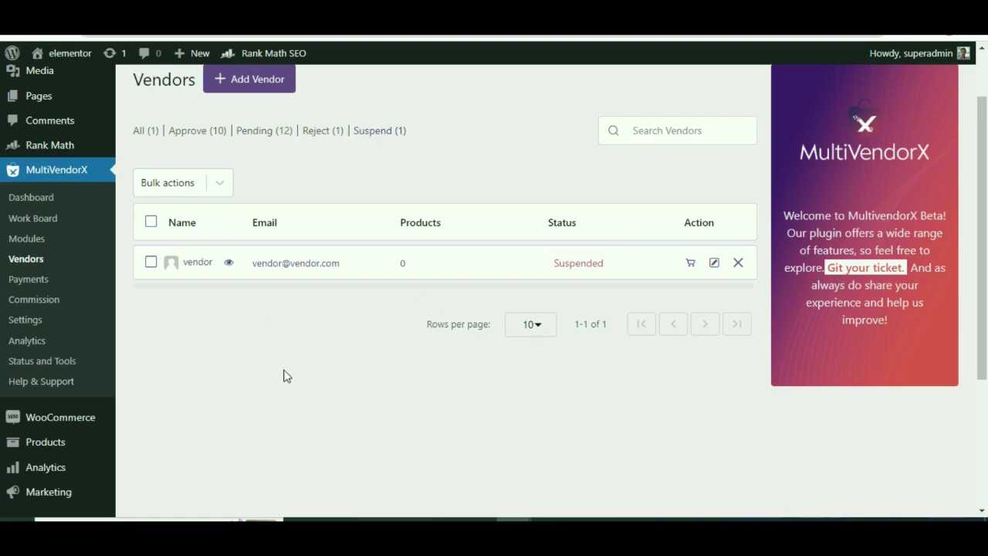
Open the suspended vendor's details popup and close it again.
{"action": "left_click", "coordinate": [229, 263]}
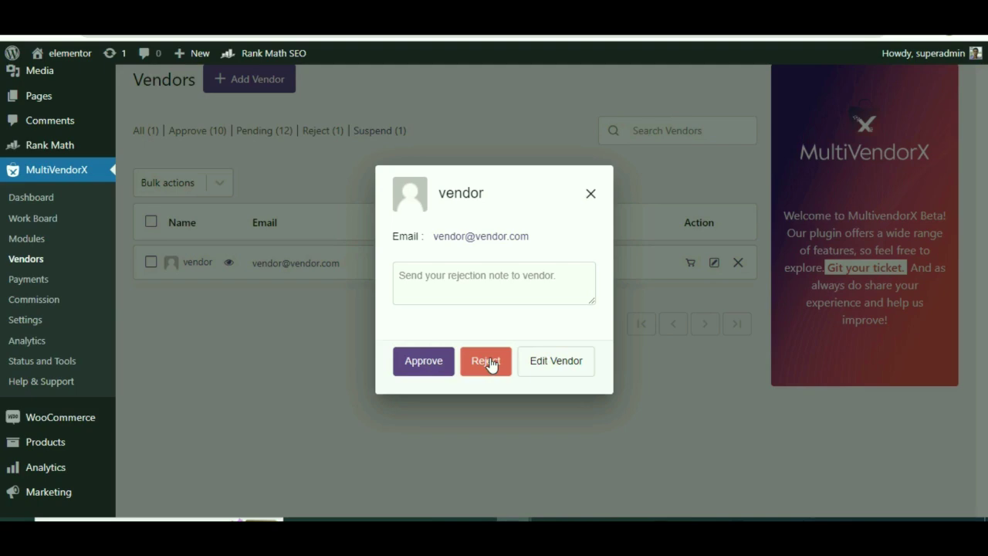
{"action": "left_click", "coordinate": [334, 365]}
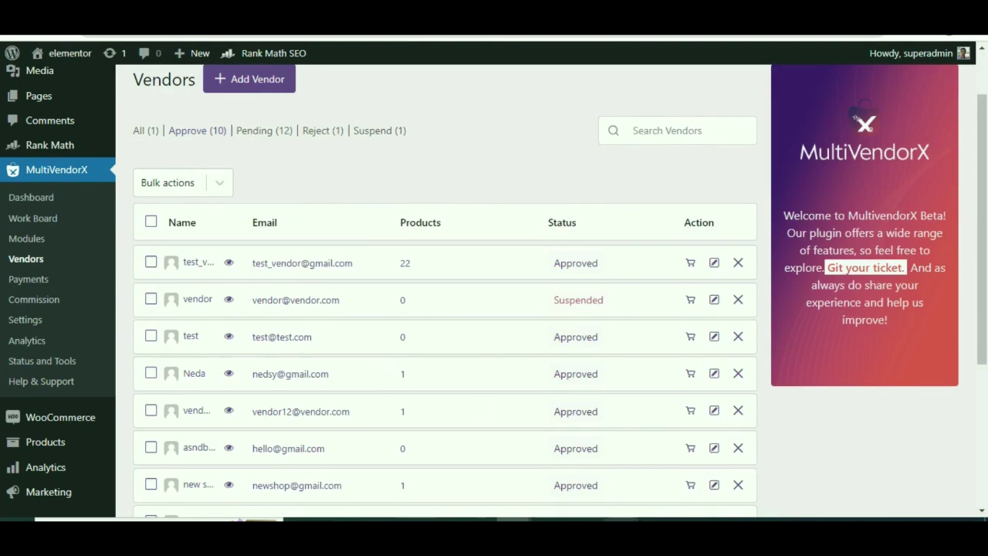
{"action": "scroll", "coordinate": [403, 322], "scroll_direction": "down", "scroll_amount": 1}
{"action": "scroll", "coordinate": [404, 317], "scroll_direction": "up", "scroll_amount": 1}
Open test_vendor's edit page (22 products) and scroll through its Personal details.
{"action": "left_click", "coordinate": [199, 267]}
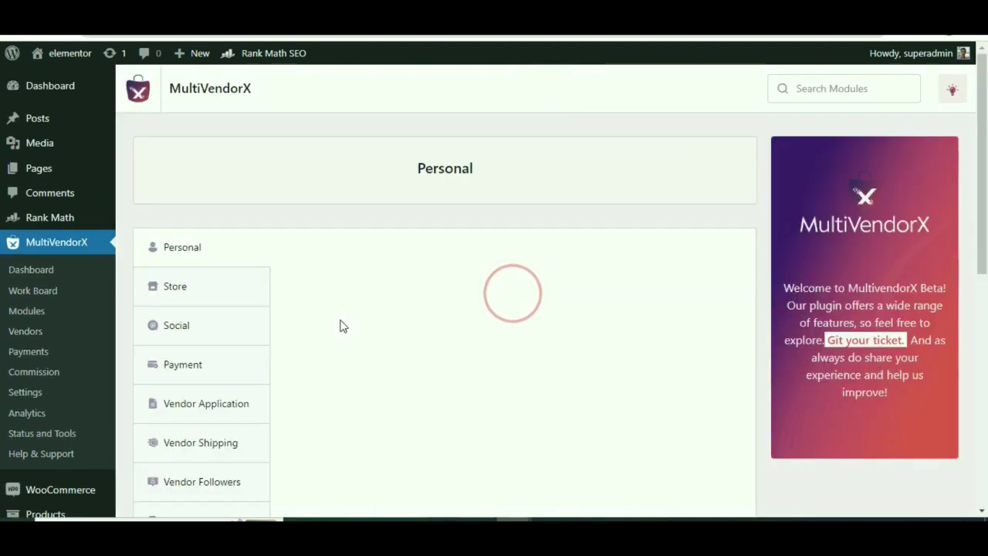
{"action": "scroll", "coordinate": [22, 216], "scroll_direction": "down", "scroll_amount": 2}
{"action": "scroll", "coordinate": [247, 210], "scroll_direction": "up", "scroll_amount": 1}
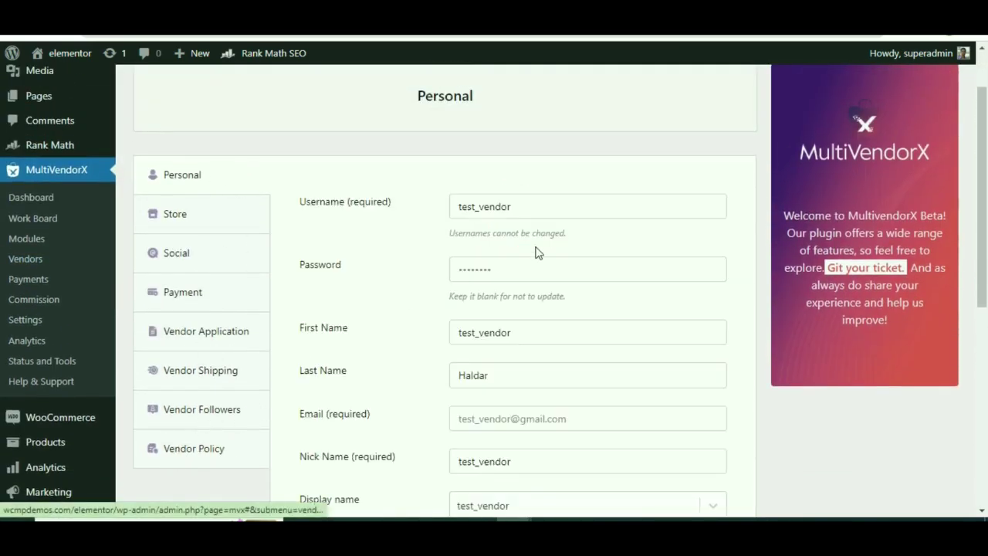
{"action": "scroll", "coordinate": [512, 390], "scroll_direction": "down", "scroll_amount": 3}
{"action": "scroll", "coordinate": [477, 357], "scroll_direction": "up", "scroll_amount": 3}
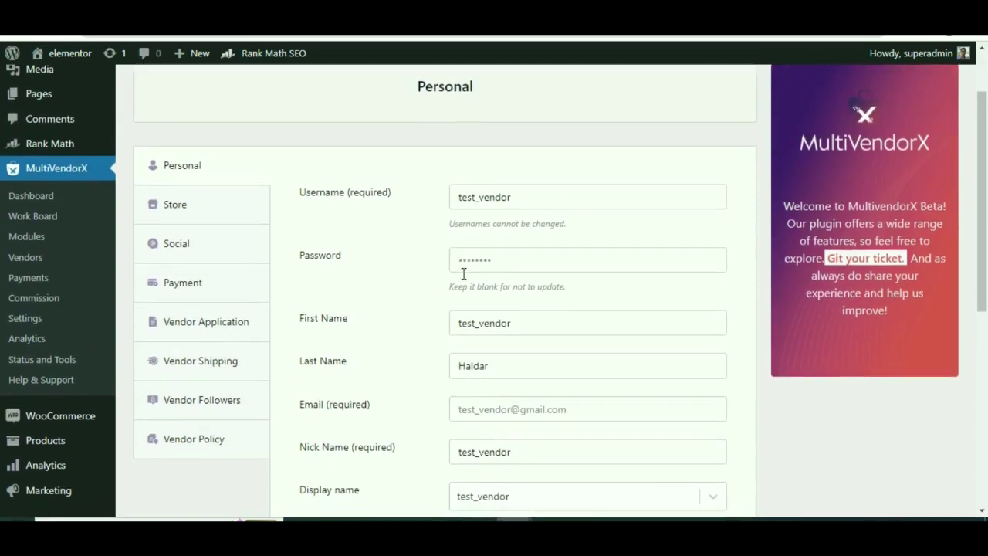
{"action": "scroll", "coordinate": [468, 282], "scroll_direction": "down", "scroll_amount": 1}
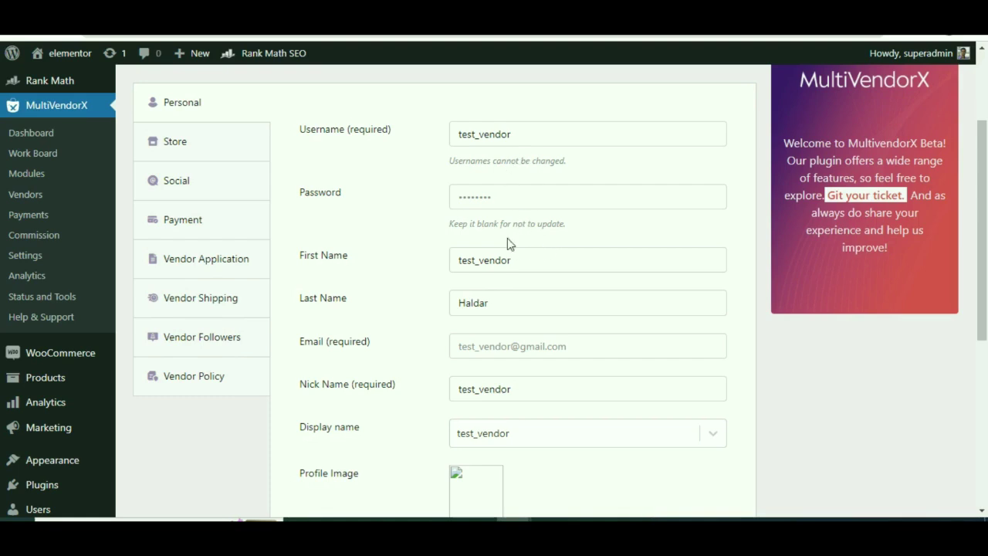
{"action": "scroll", "coordinate": [510, 280], "scroll_direction": "down", "scroll_amount": 1}
{"action": "scroll", "coordinate": [508, 258], "scroll_direction": "up", "scroll_amount": 1}
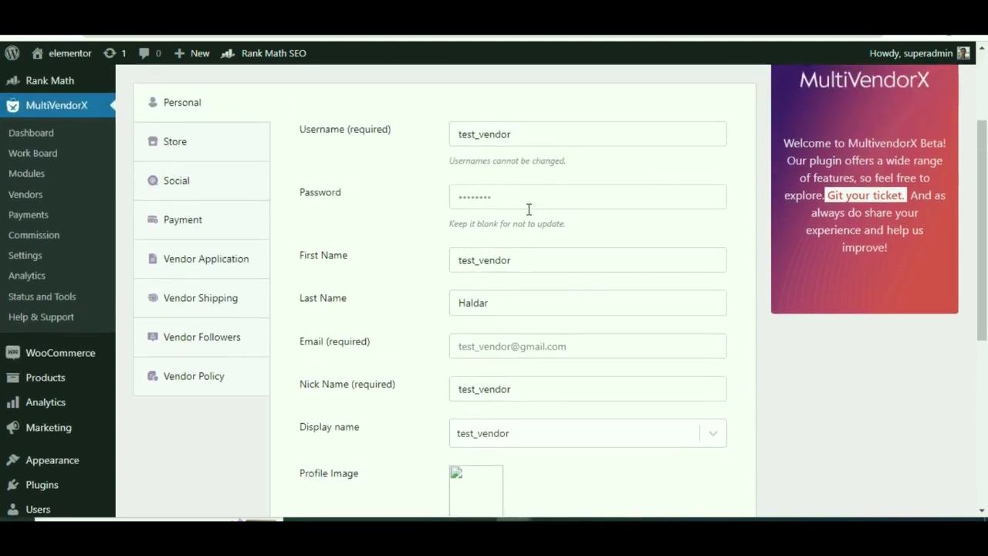
Check the First Name field and remaining Personal fields, then move to the Store section.
{"action": "left_click", "coordinate": [535, 269]}
{"action": "scroll", "coordinate": [503, 425], "scroll_direction": "down", "scroll_amount": 1}
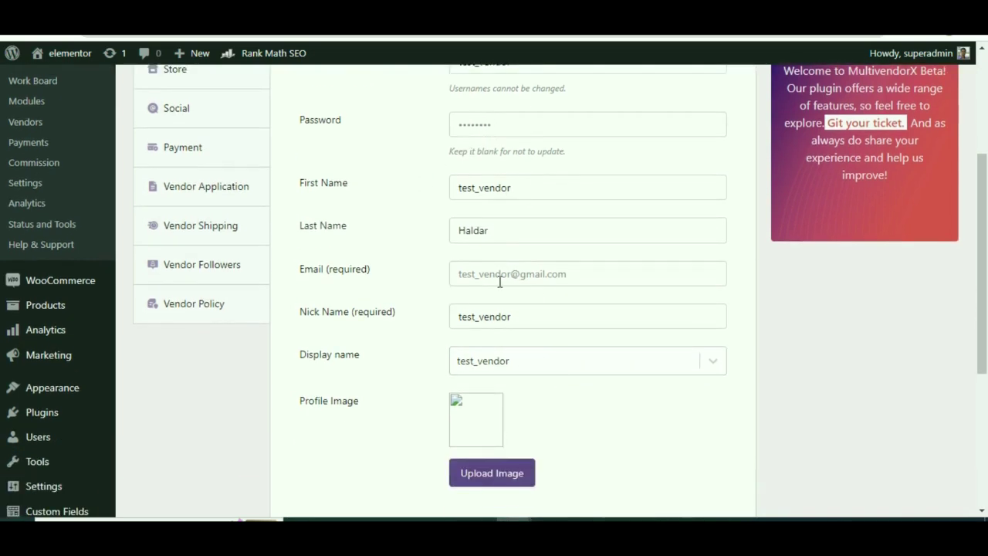
{"action": "scroll", "coordinate": [500, 281], "scroll_direction": "up", "scroll_amount": 1}
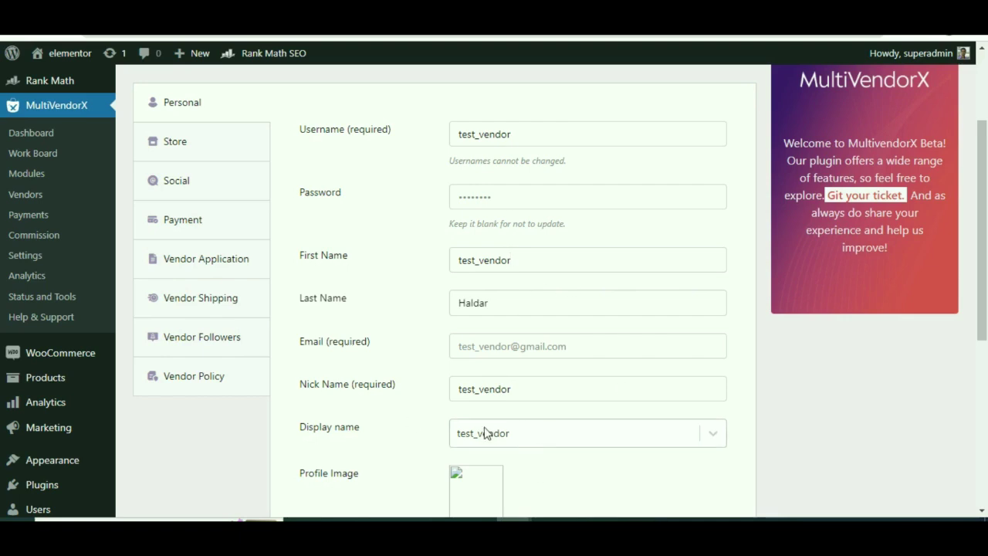
{"action": "scroll", "coordinate": [485, 434], "scroll_direction": "down", "scroll_amount": 3}
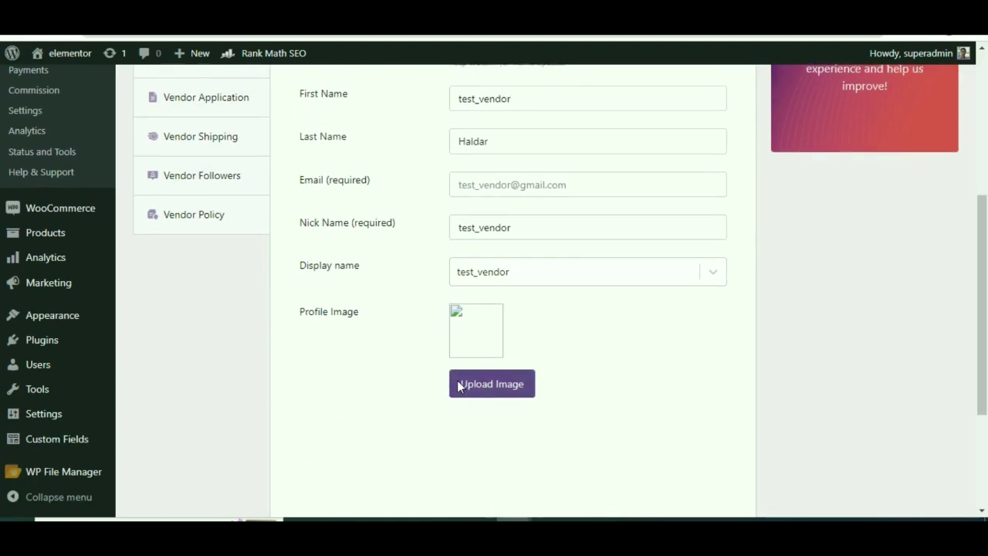
{"action": "scroll", "coordinate": [459, 384], "scroll_direction": "up", "scroll_amount": 3}
{"action": "left_click", "coordinate": [181, 159]}
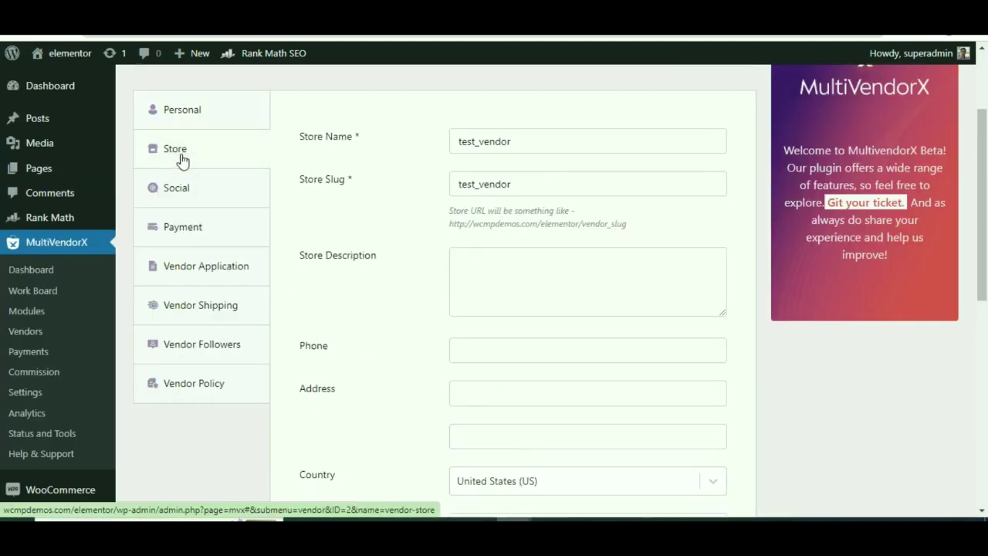
Scroll the Store details down to the Vendor Map and back, then show the Social links.
{"action": "scroll", "coordinate": [661, 241], "scroll_direction": "down", "scroll_amount": 2}
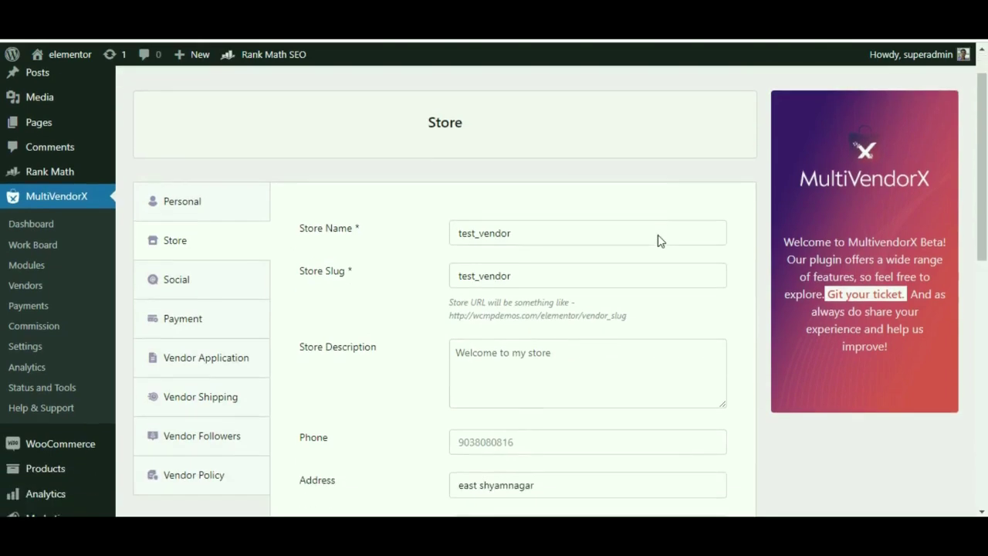
{"action": "scroll", "coordinate": [581, 207], "scroll_direction": "down", "scroll_amount": 2}
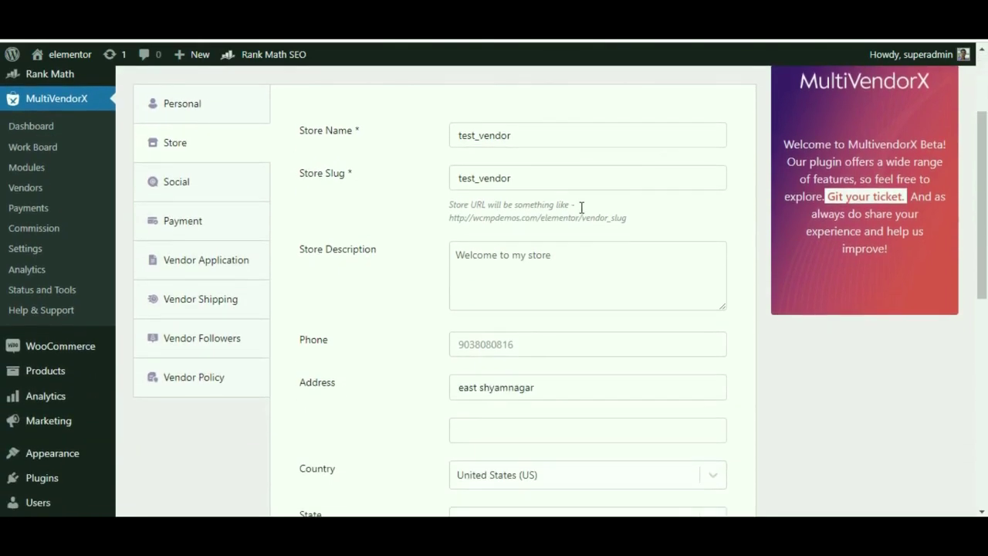
{"action": "scroll", "coordinate": [545, 266], "scroll_direction": "down", "scroll_amount": 2}
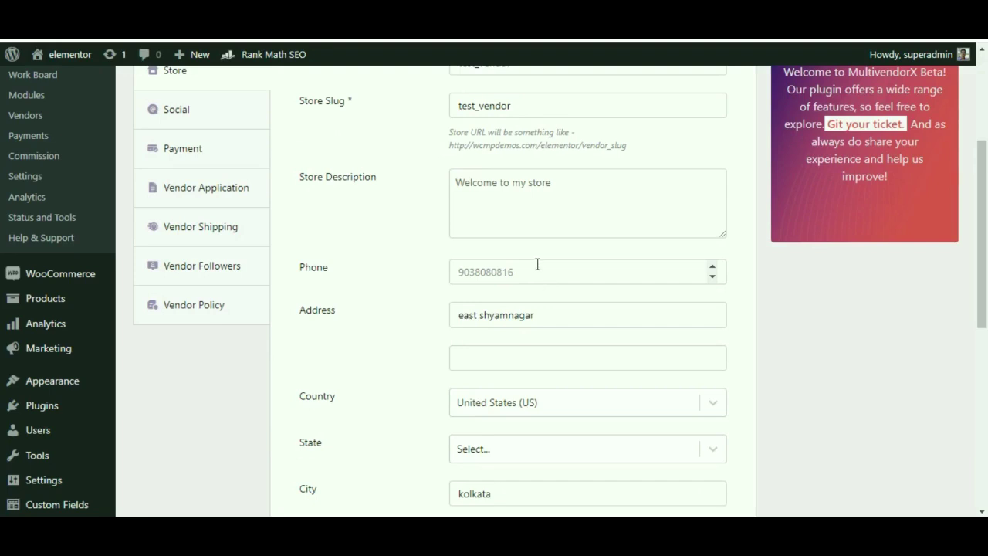
{"action": "scroll", "coordinate": [534, 270], "scroll_direction": "down", "scroll_amount": 2}
{"action": "scroll", "coordinate": [510, 280], "scroll_direction": "down", "scroll_amount": 6}
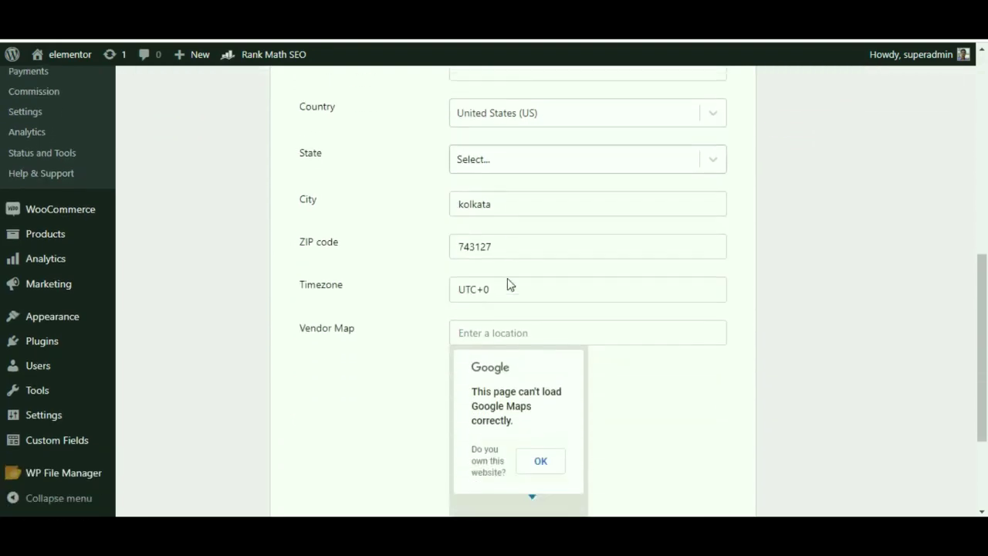
{"action": "scroll", "coordinate": [505, 272], "scroll_direction": "up", "scroll_amount": 4}
{"action": "scroll", "coordinate": [505, 271], "scroll_direction": "up", "scroll_amount": 2}
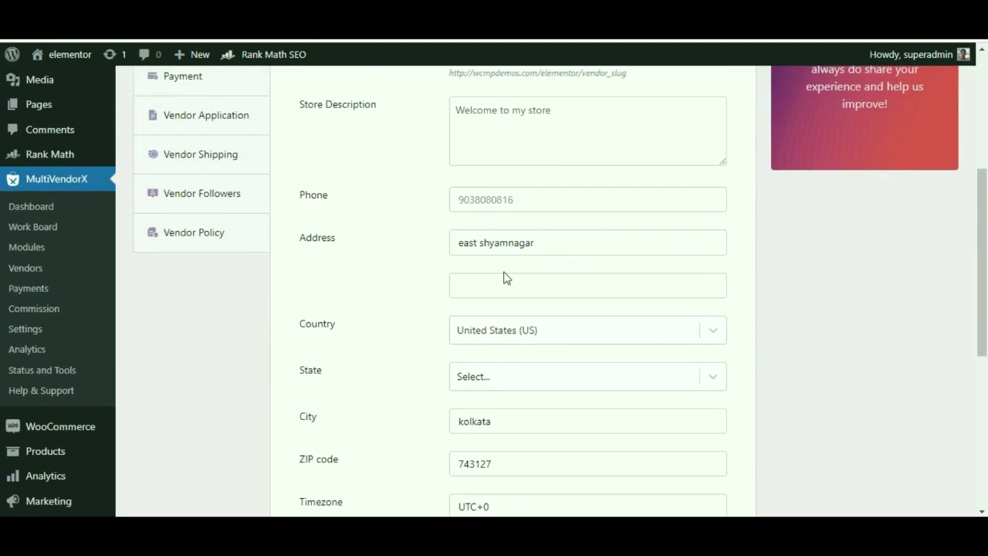
{"action": "scroll", "coordinate": [506, 275], "scroll_direction": "up", "scroll_amount": 2}
{"action": "scroll", "coordinate": [505, 271], "scroll_direction": "up", "scroll_amount": 2}
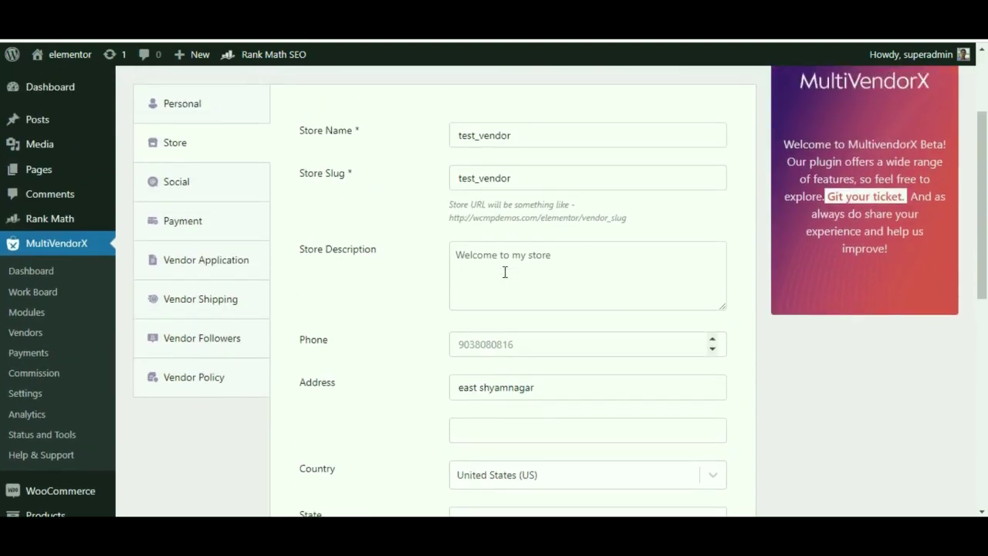
{"action": "scroll", "coordinate": [505, 272], "scroll_direction": "down", "scroll_amount": 12}
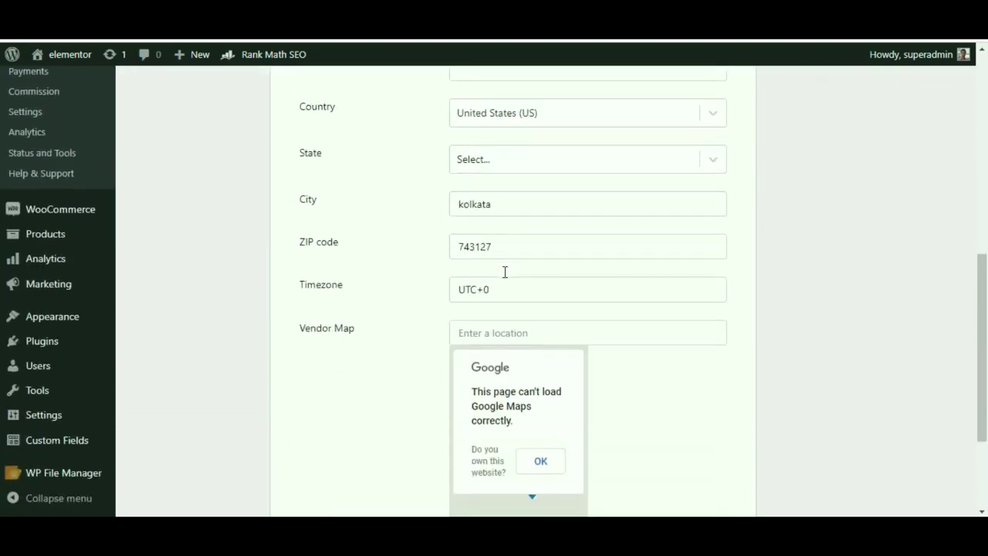
{"action": "scroll", "coordinate": [506, 278], "scroll_direction": "up", "scroll_amount": 15}
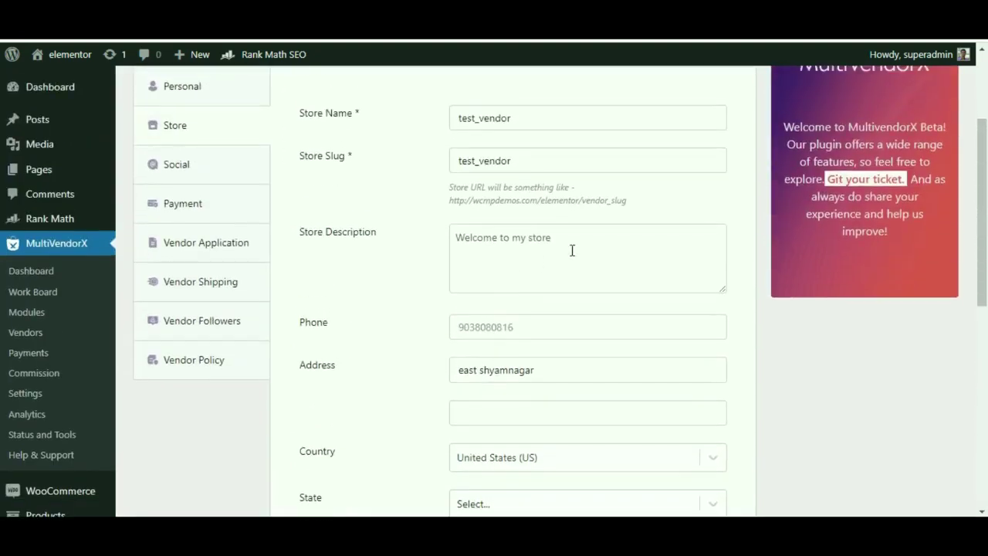
{"action": "left_click", "coordinate": [211, 327]}
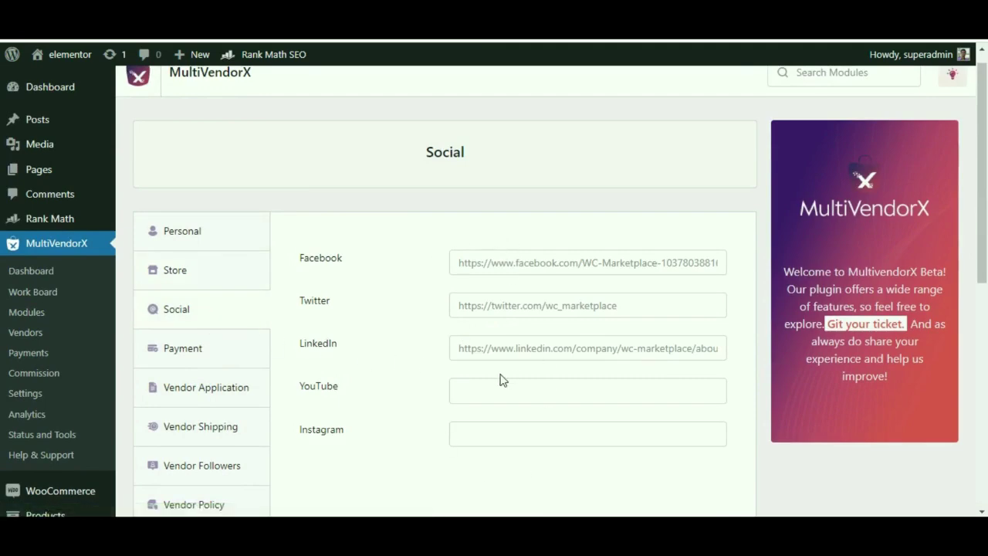
Keep PayPal Masspay as the payment method and enter a commission amount of 3.
{"action": "scroll", "coordinate": [502, 380], "scroll_direction": "down", "scroll_amount": 4}
{"action": "scroll", "coordinate": [499, 383], "scroll_direction": "up", "scroll_amount": 2}
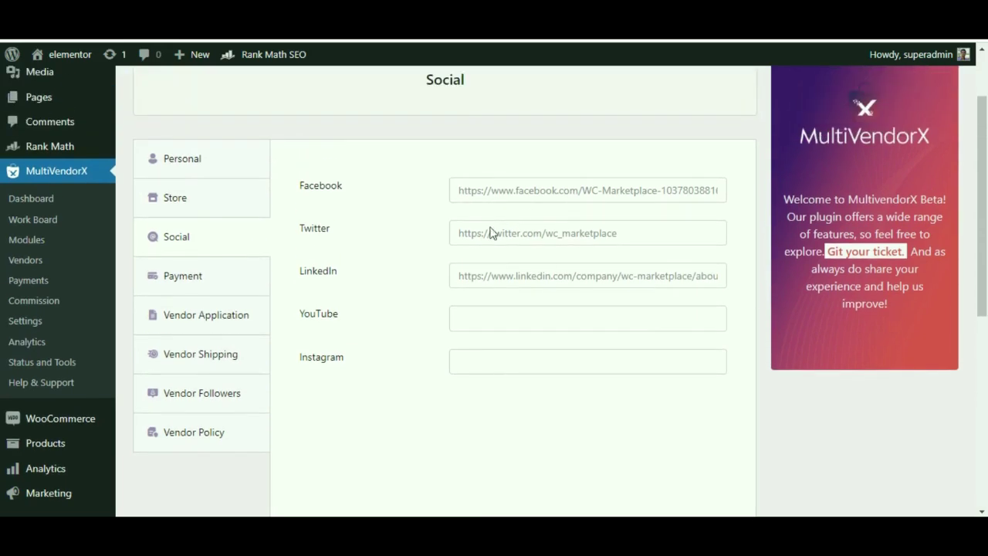
{"action": "left_click", "coordinate": [217, 285]}
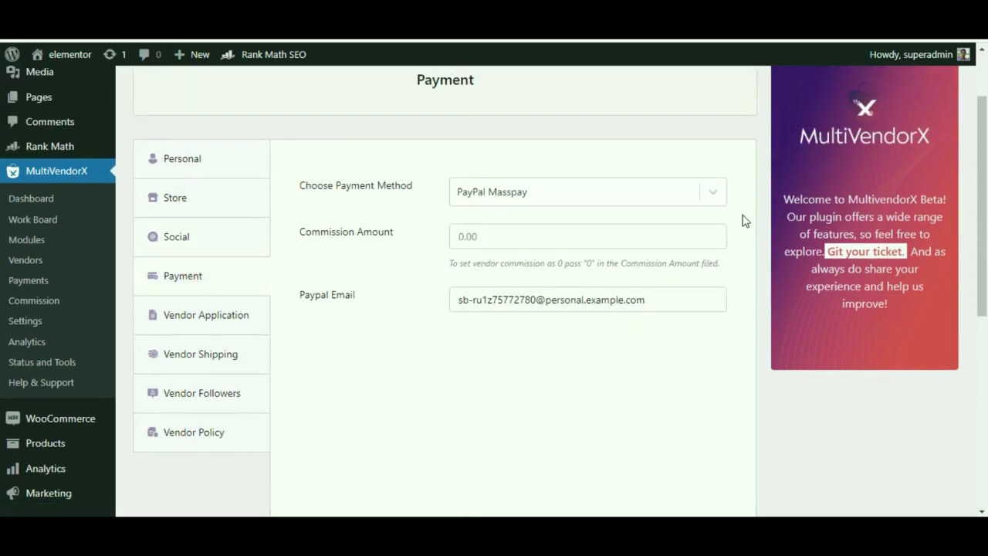
{"action": "left_click", "coordinate": [714, 192]}
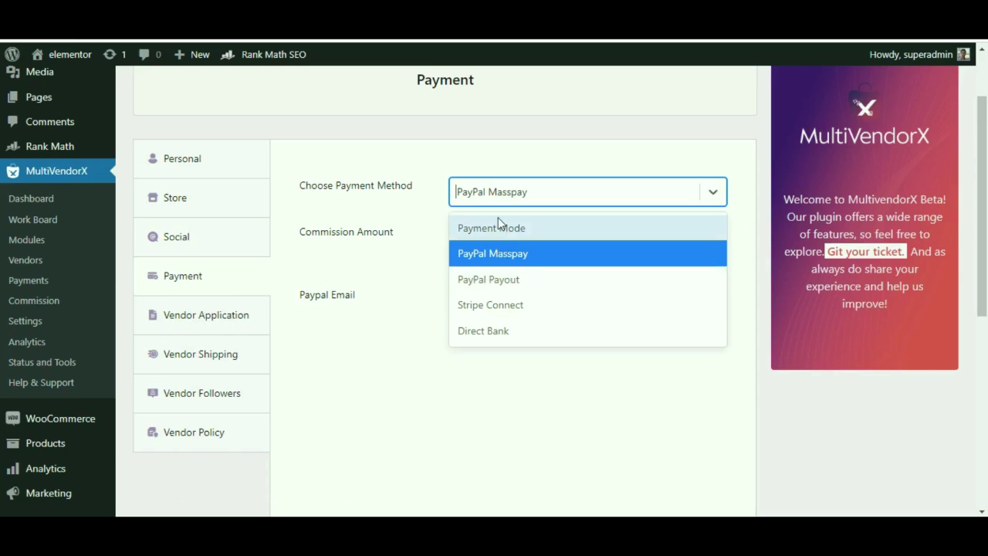
{"action": "left_click", "coordinate": [417, 301]}
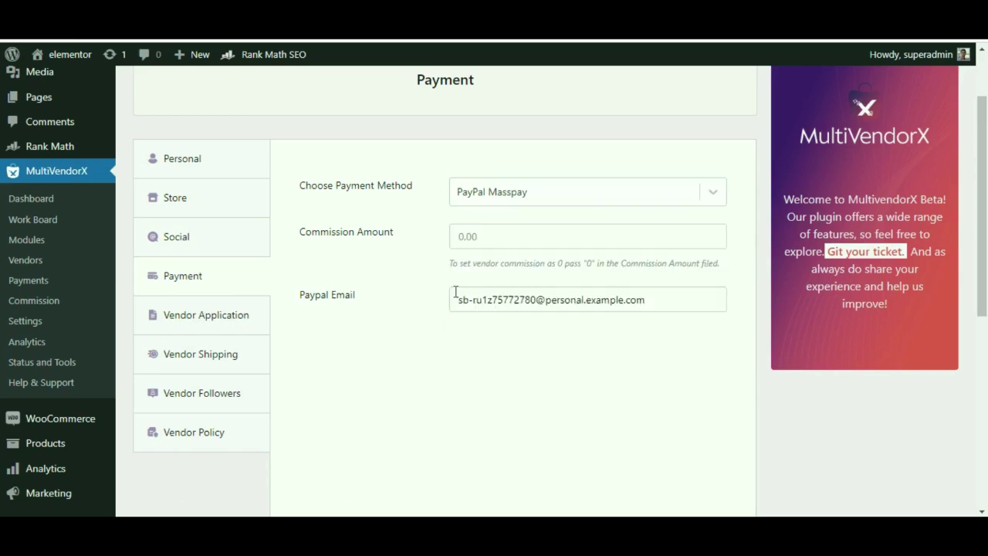
{"action": "left_click", "coordinate": [483, 233]}
{"action": "type", "text": "30"}
{"action": "left_click", "coordinate": [221, 328]}
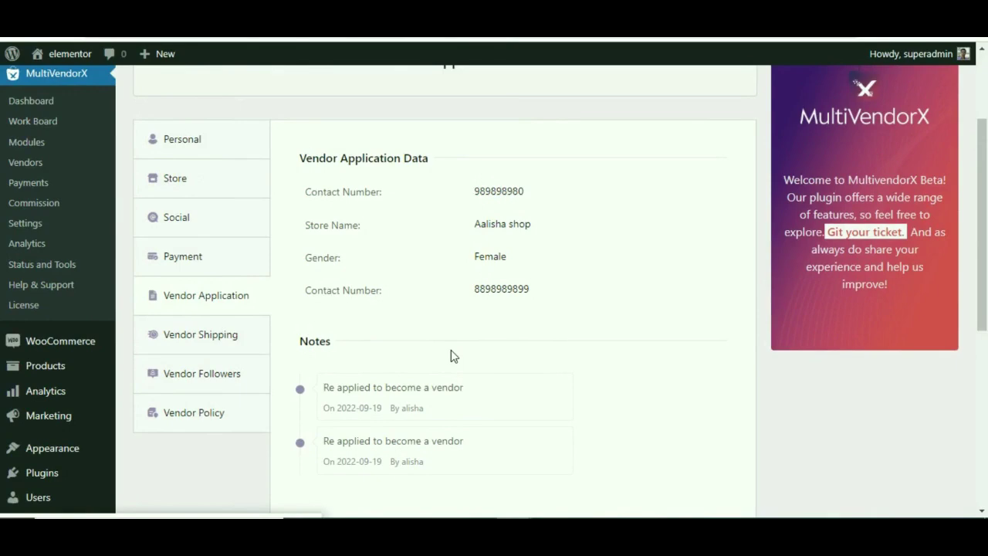
Open the Vendor Shipping section of the vendor edit page.
{"action": "left_click", "coordinate": [242, 334]}
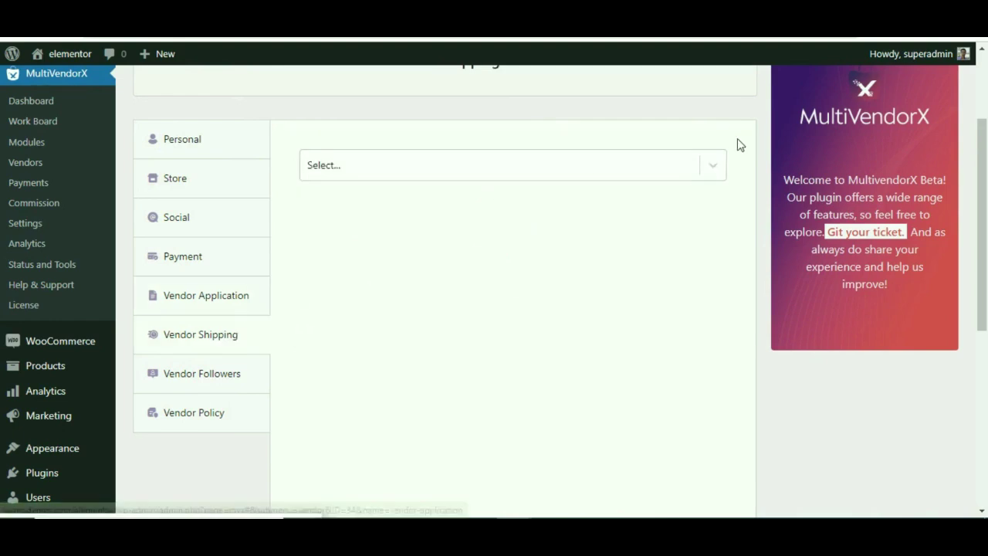
Switch the vendor's shipping type to Shipping by Zone and open the Everywhere zone.
{"action": "left_click", "coordinate": [710, 171]}
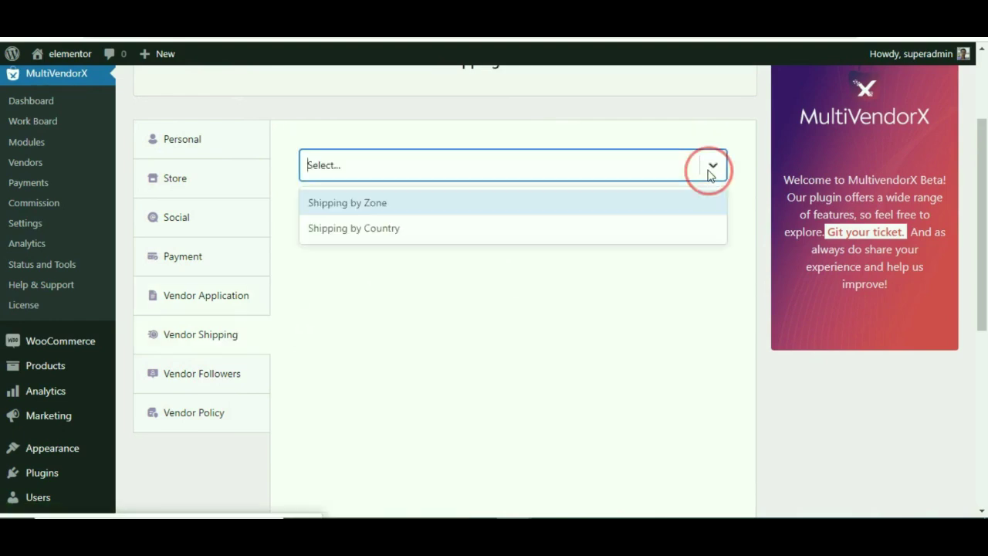
{"action": "left_click", "coordinate": [545, 207]}
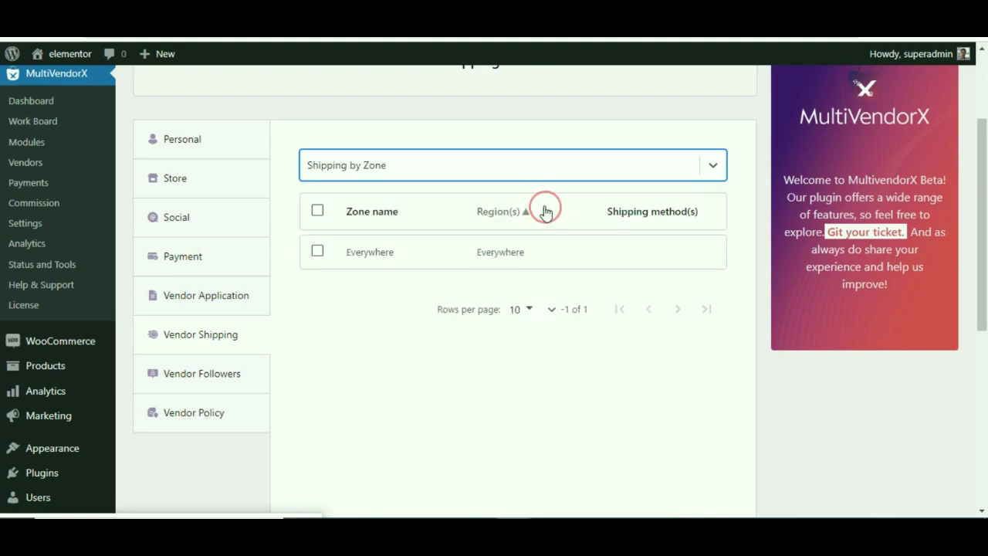
{"action": "left_click", "coordinate": [378, 253]}
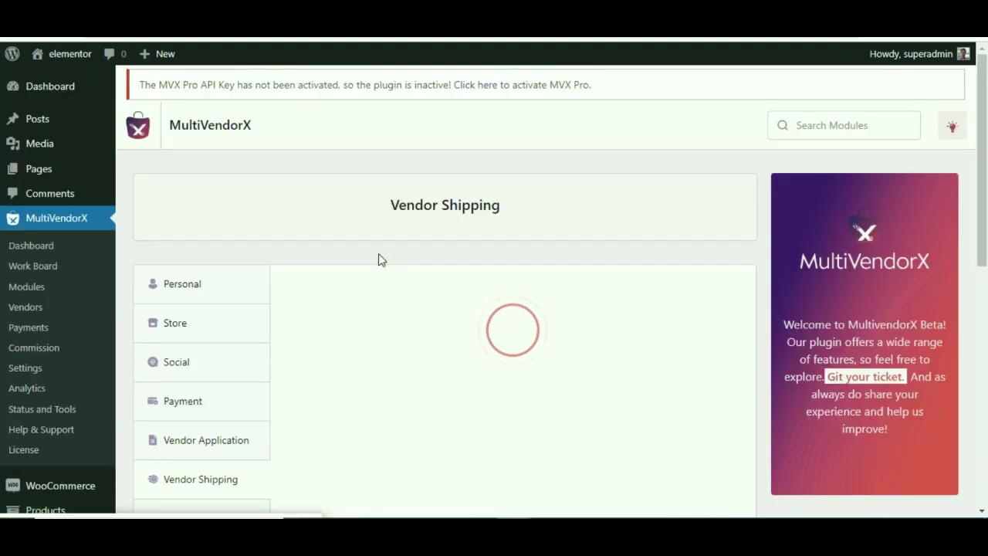
{"action": "scroll", "coordinate": [378, 261], "scroll_direction": "down", "scroll_amount": 1}
{"action": "scroll", "coordinate": [380, 264], "scroll_direction": "down", "scroll_amount": 2}
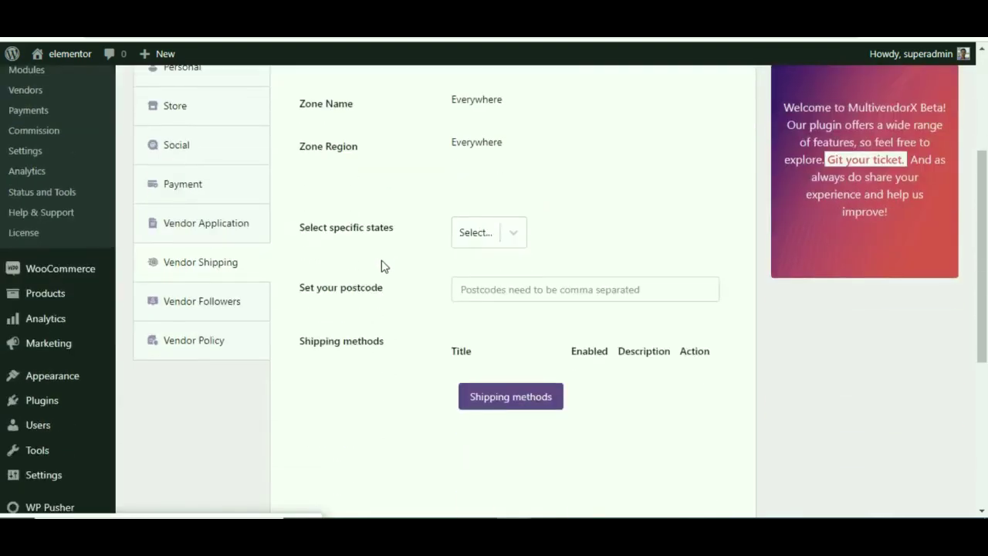
{"action": "scroll", "coordinate": [381, 266], "scroll_direction": "up", "scroll_amount": 1}
Check the Everywhere zone's states list, then set its postcode to 74317.
{"action": "left_click", "coordinate": [509, 311]}
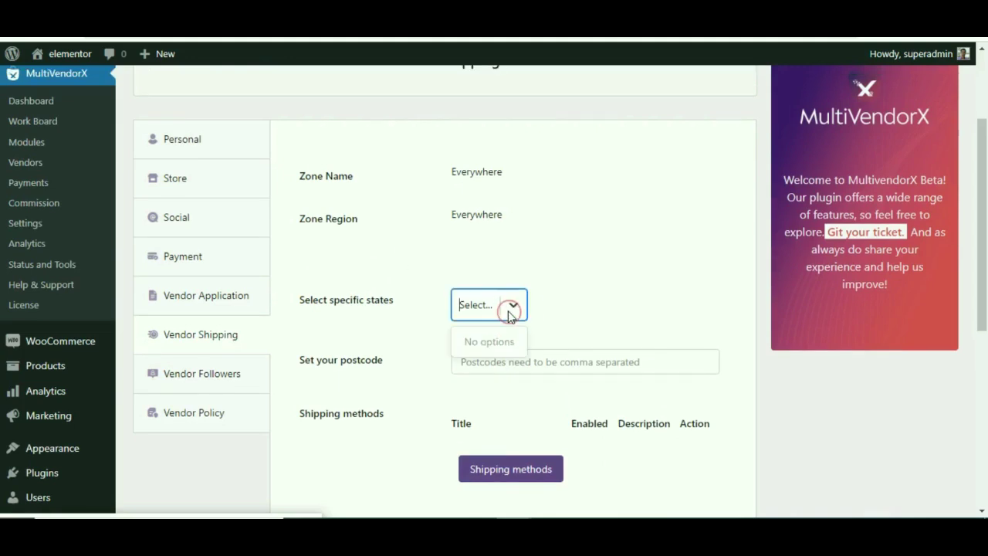
{"action": "left_click", "coordinate": [656, 260]}
{"action": "left_click", "coordinate": [475, 357]}
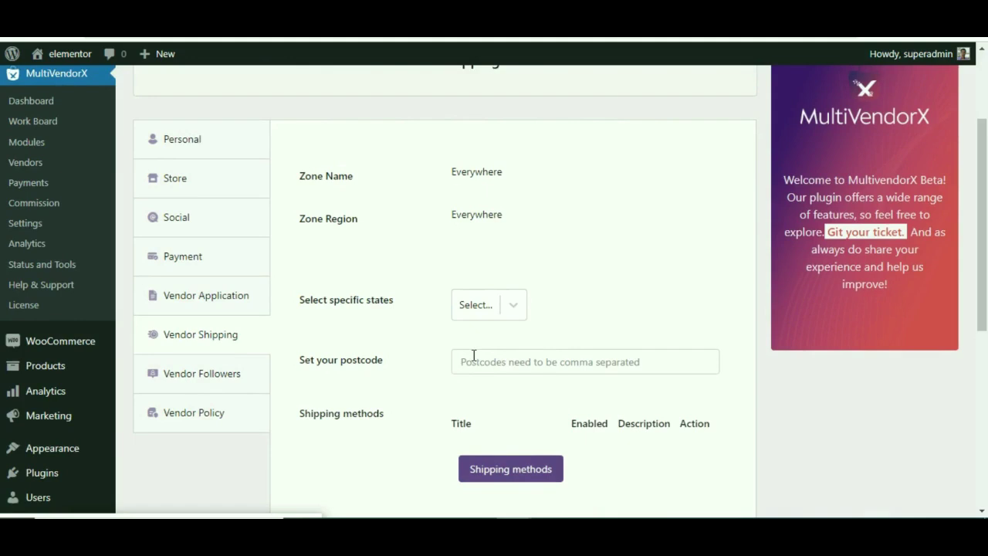
{"action": "type", "text": "74317"}
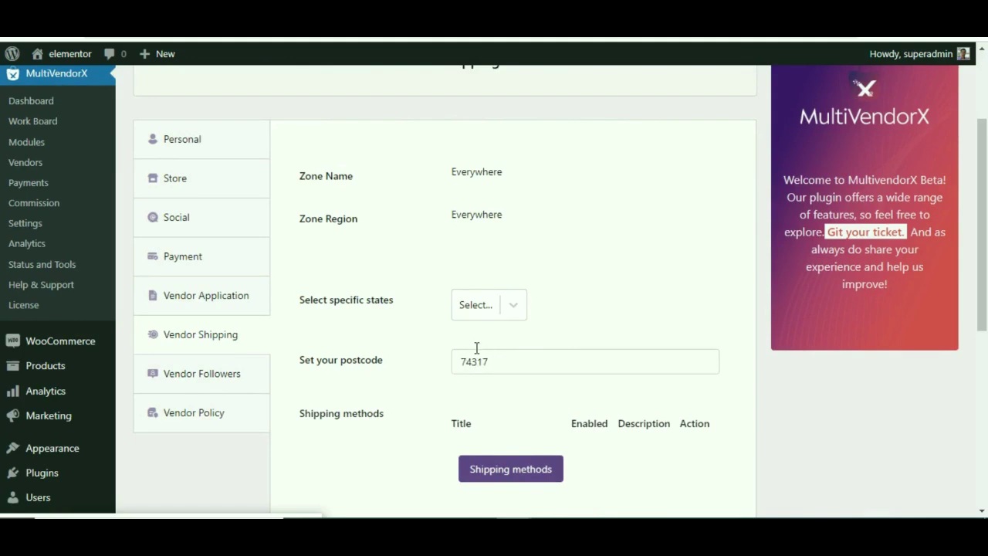
{"action": "scroll", "coordinate": [454, 374], "scroll_direction": "down", "scroll_amount": 2}
{"action": "scroll", "coordinate": [454, 375], "scroll_direction": "up", "scroll_amount": 3}
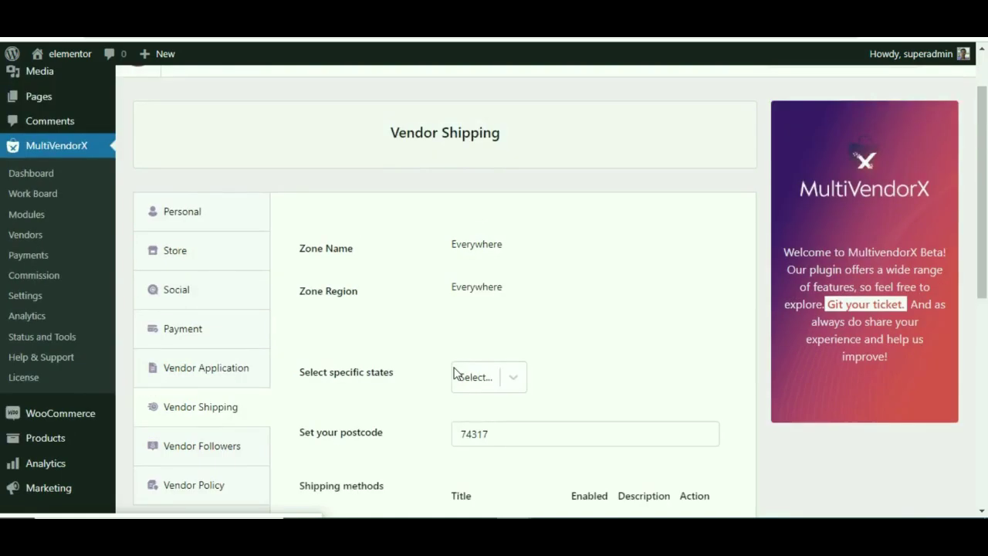
{"action": "scroll", "coordinate": [454, 375], "scroll_direction": "down", "scroll_amount": 1}
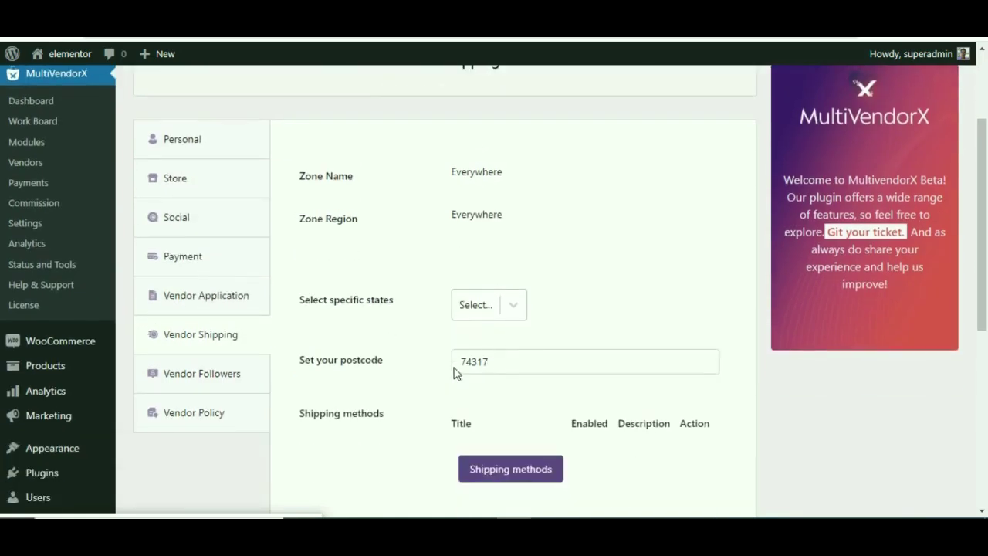
Show the vendor's followers, with superadmin listed, and select every follower row.
{"action": "left_click", "coordinate": [189, 388]}
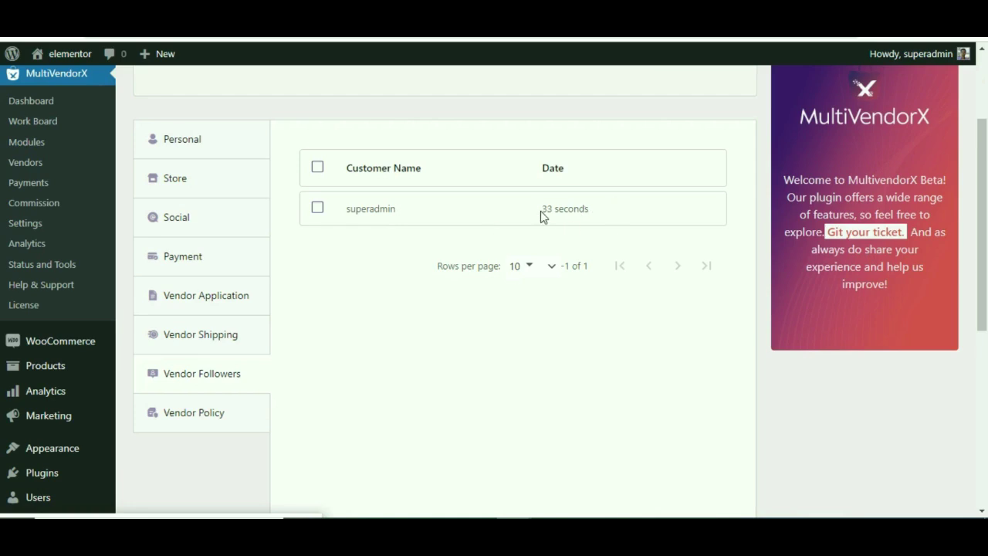
{"action": "left_click", "coordinate": [317, 166]}
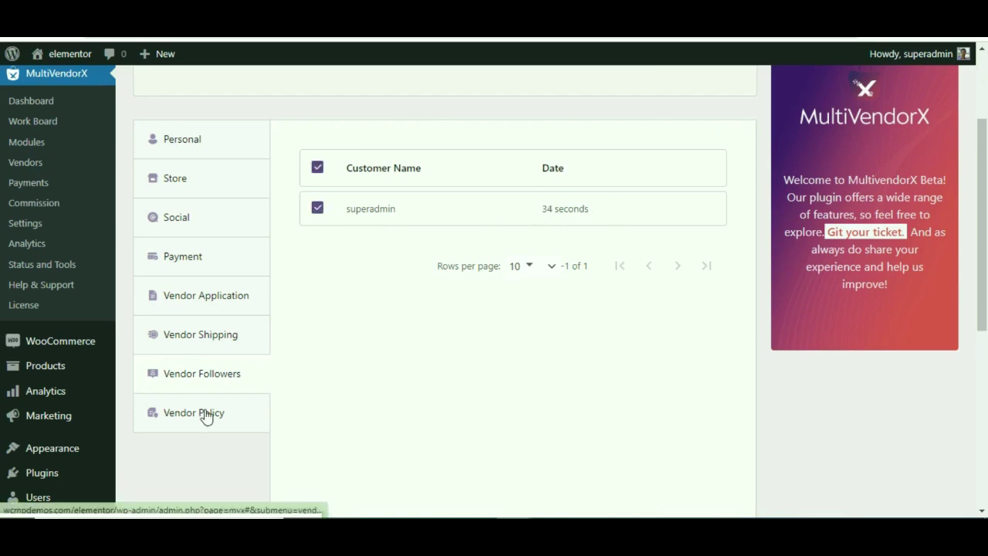
{"action": "left_click", "coordinate": [177, 429]}
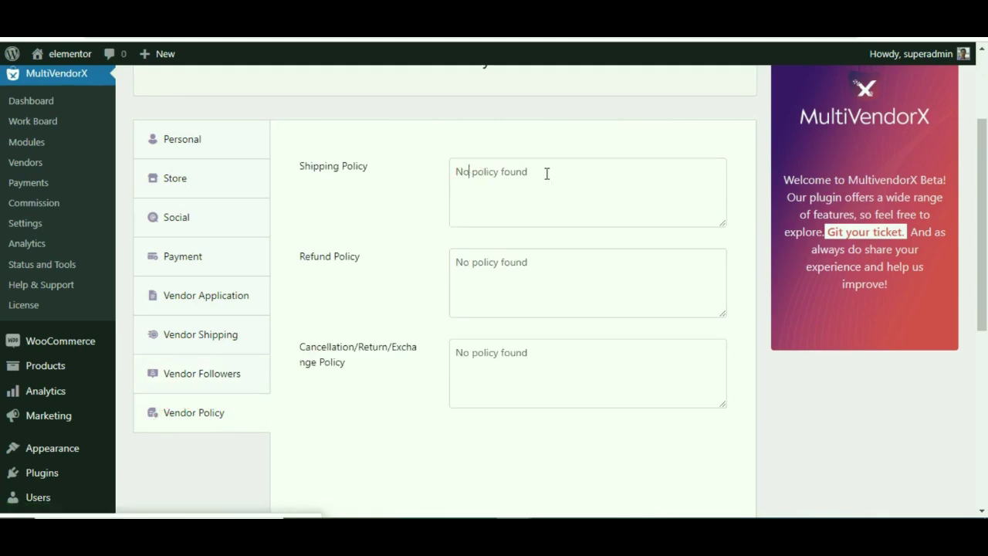
Replace the placeholder policies with 'Shipping policy' and 'Refund Policy' text.
{"action": "left_click_drag", "start_coordinate": [530, 176], "coordinate": [440, 176]}
{"action": "type", "text": "S"}
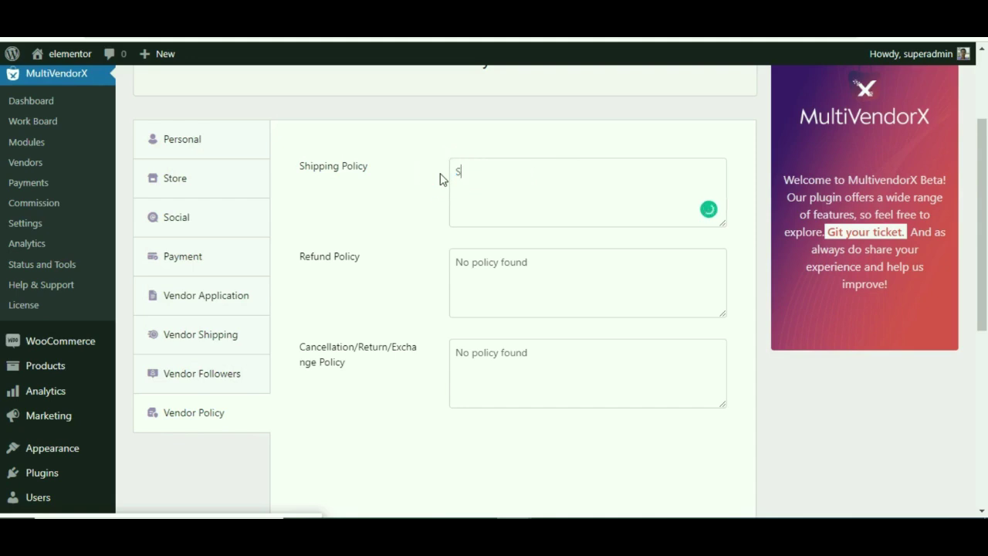
{"action": "type", "text": "hip"}
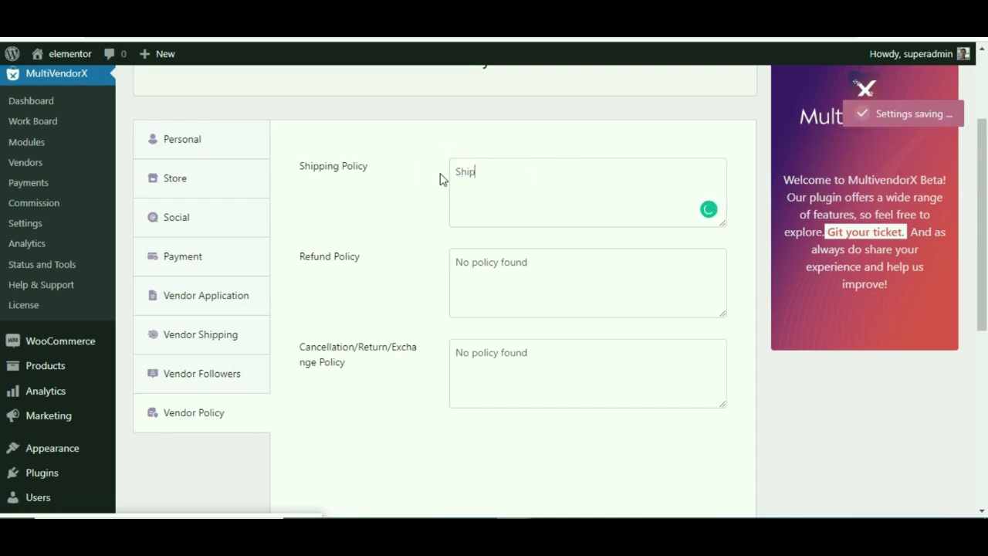
{"action": "type", "text": "ping policy"}
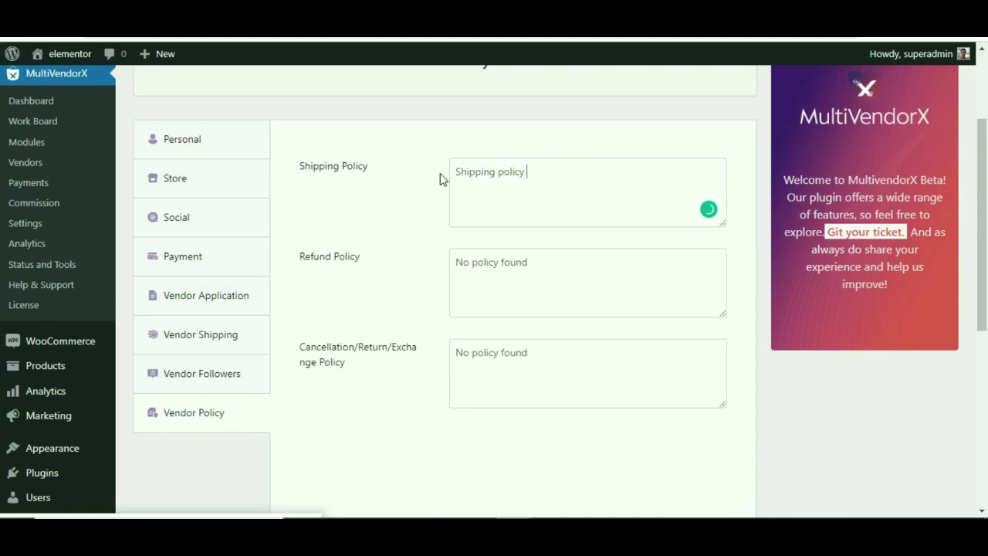
{"action": "left_click_drag", "start_coordinate": [528, 262], "coordinate": [443, 265]}
{"action": "type", "text": "Re"}
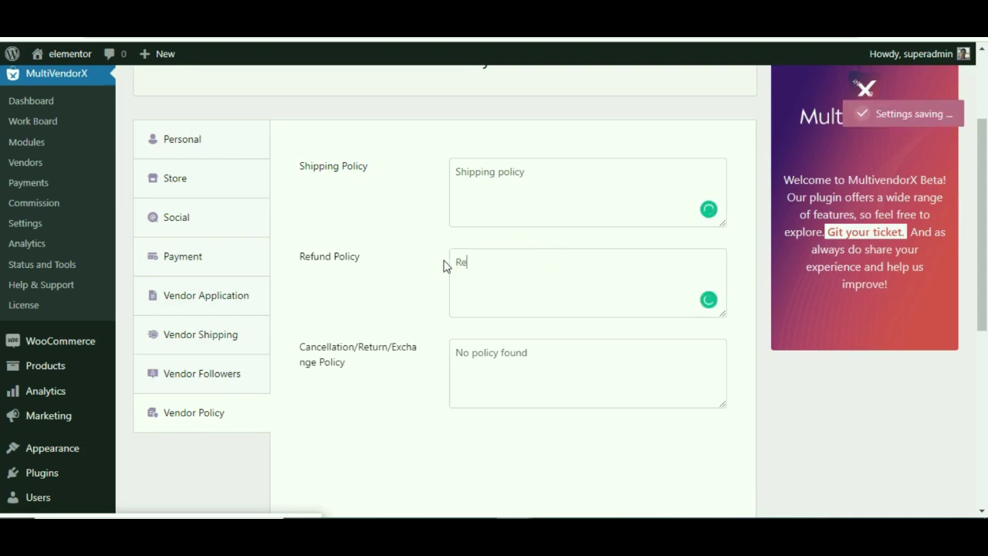
{"action": "type", "text": "fund "}
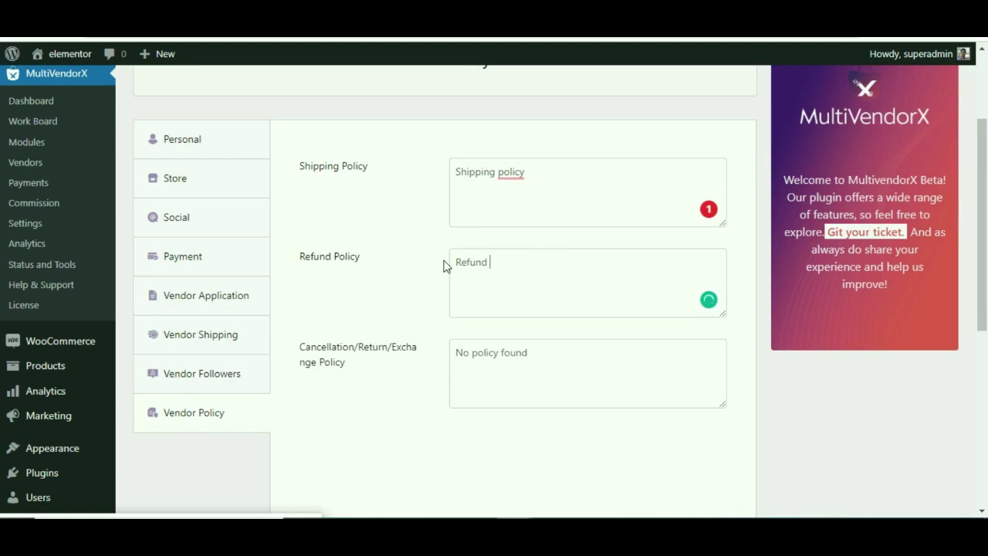
{"action": "type", "text": "Policy"}
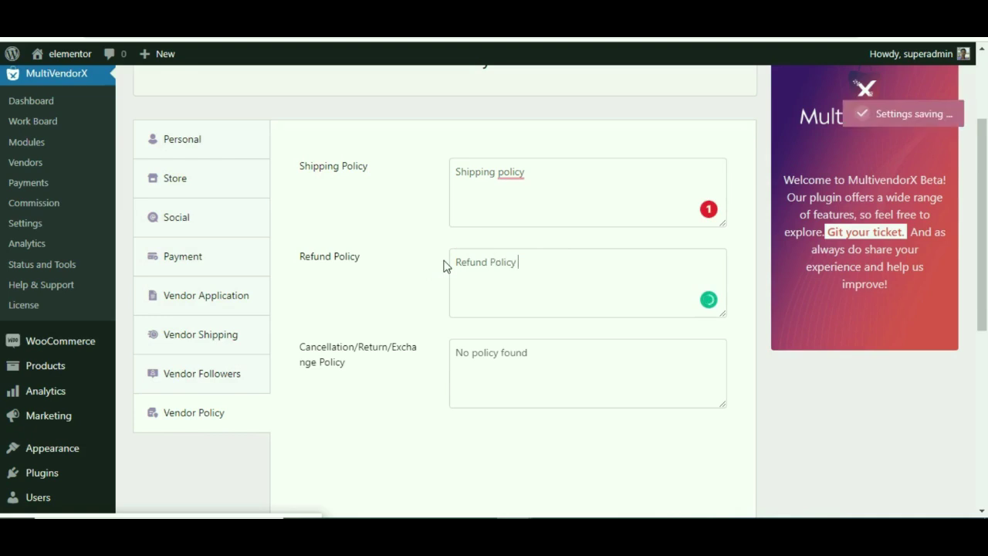